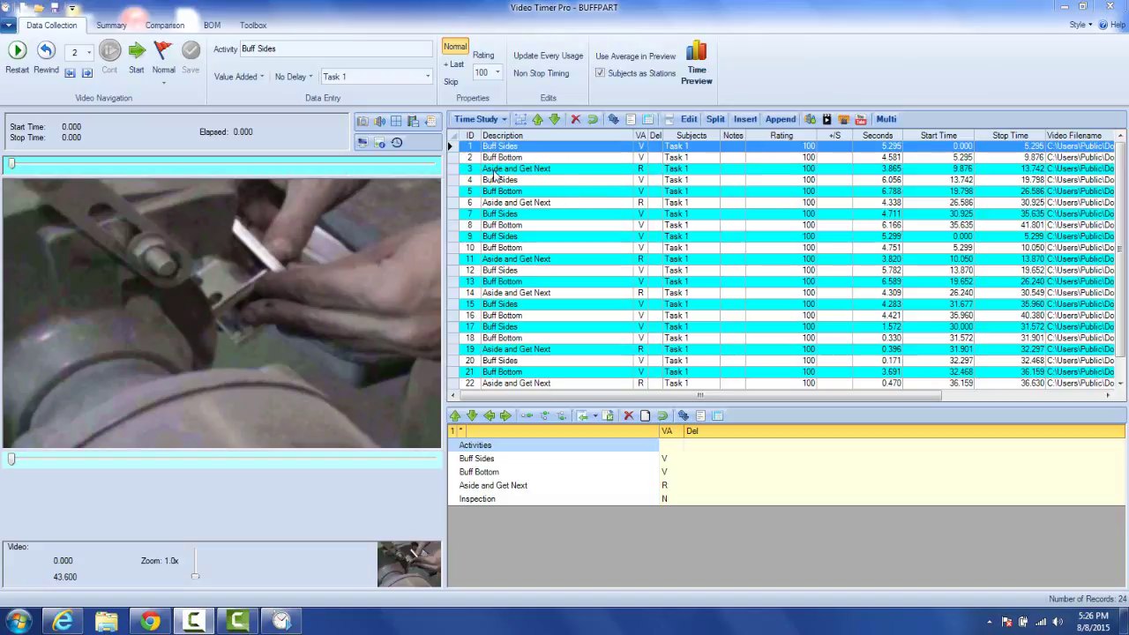
# Play back the video clip of the third element, Aside and Get Next.
pyautogui.click(500, 169)
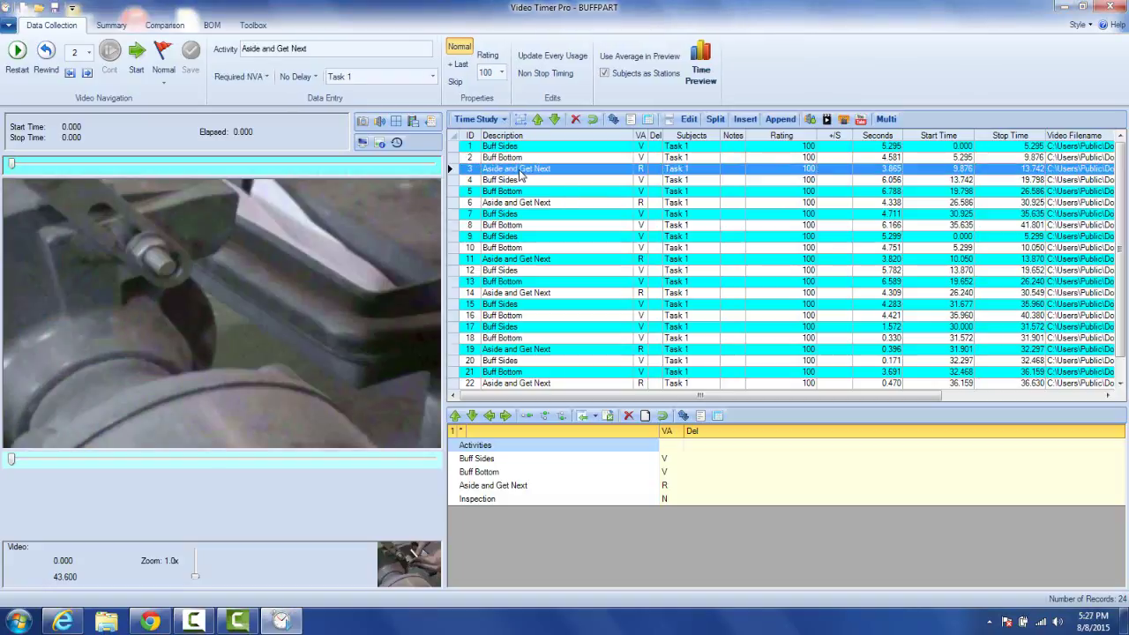
pyautogui.click(361, 143)
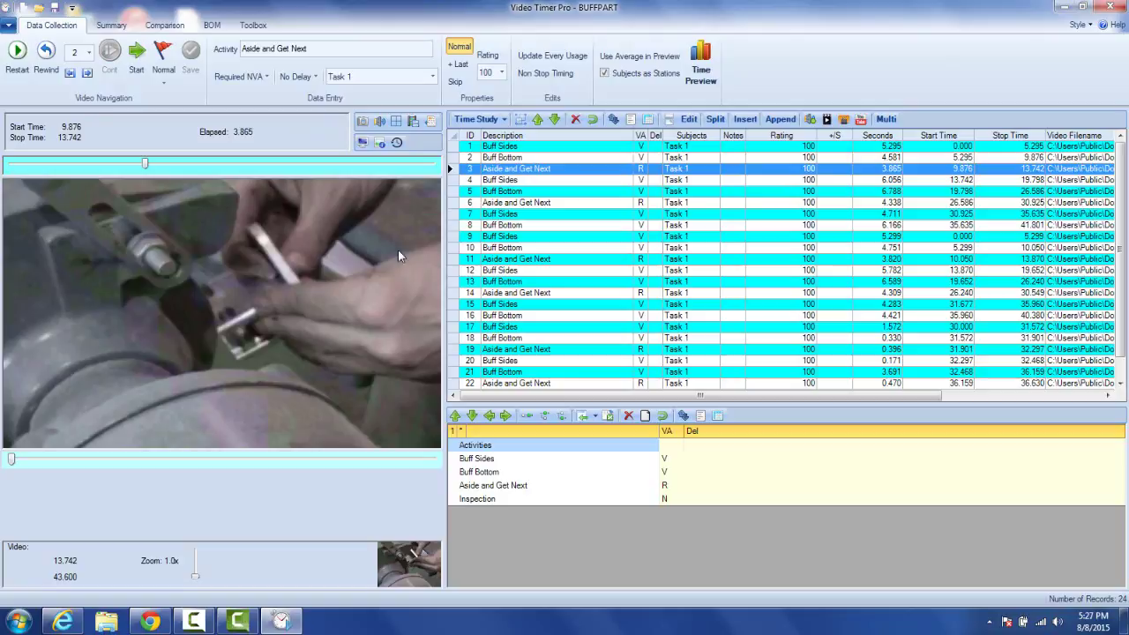
# Switch the study table to the QuickTimes view and open the QuickTimes editor for the third element, Aside and Get Next.
pyautogui.click(504, 121)
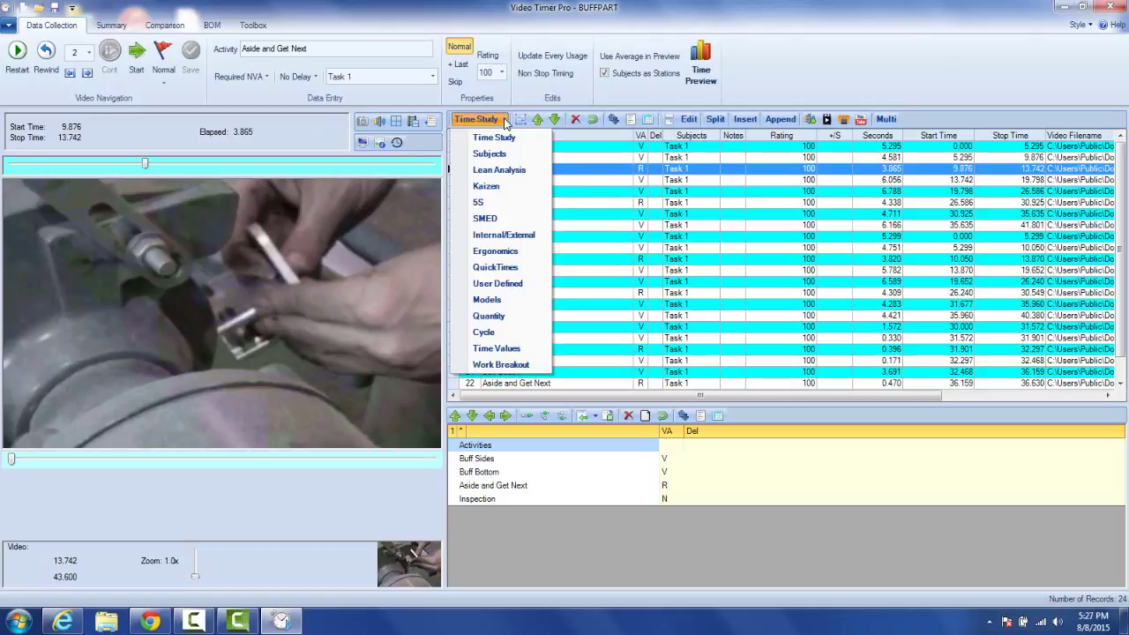
pyautogui.click(508, 267)
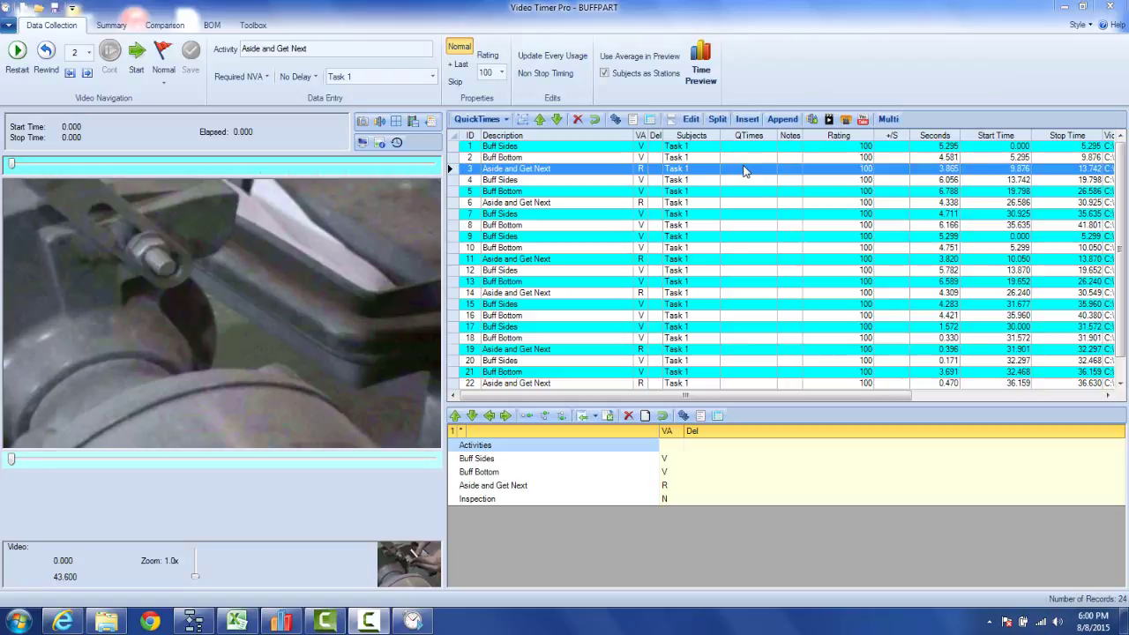
pyautogui.doubleClick(744, 170)
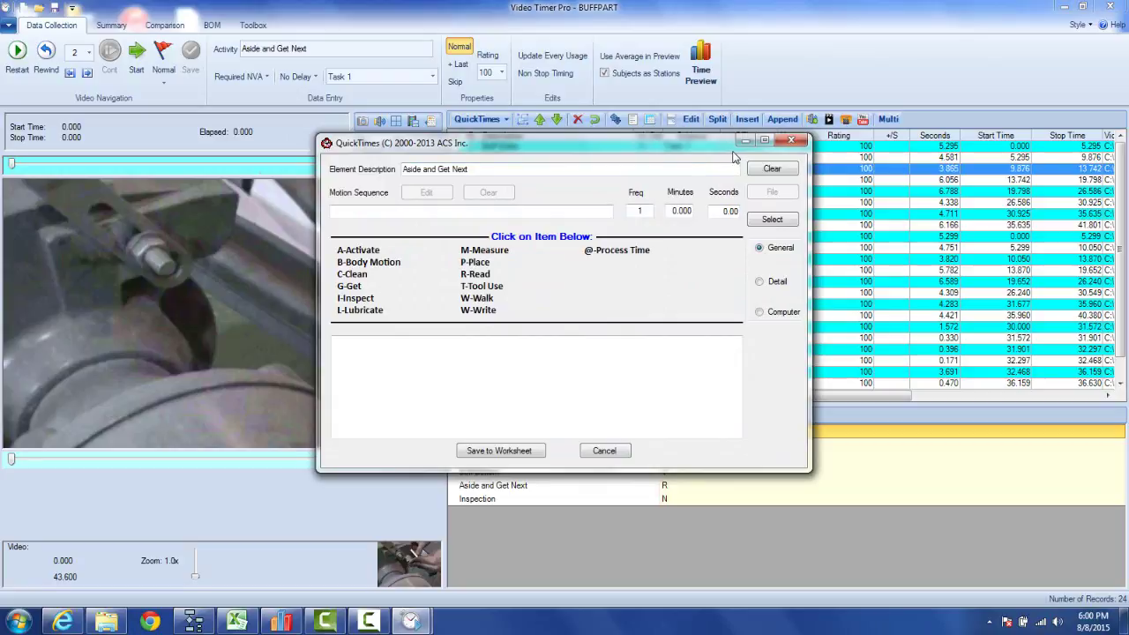
# Build the motion sequence GJ24.PE24. from getting a jumbled part 21 to 27" away and placing it with an exact fit 21 to 27".
pyautogui.click(350, 287)
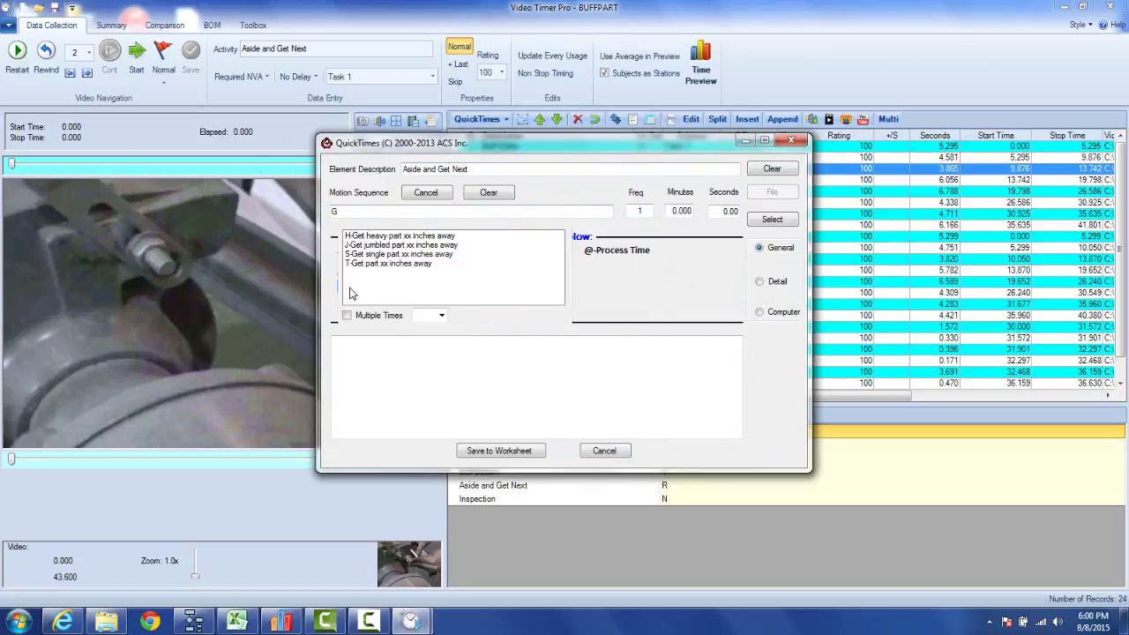
pyautogui.click(365, 245)
pyautogui.click(365, 285)
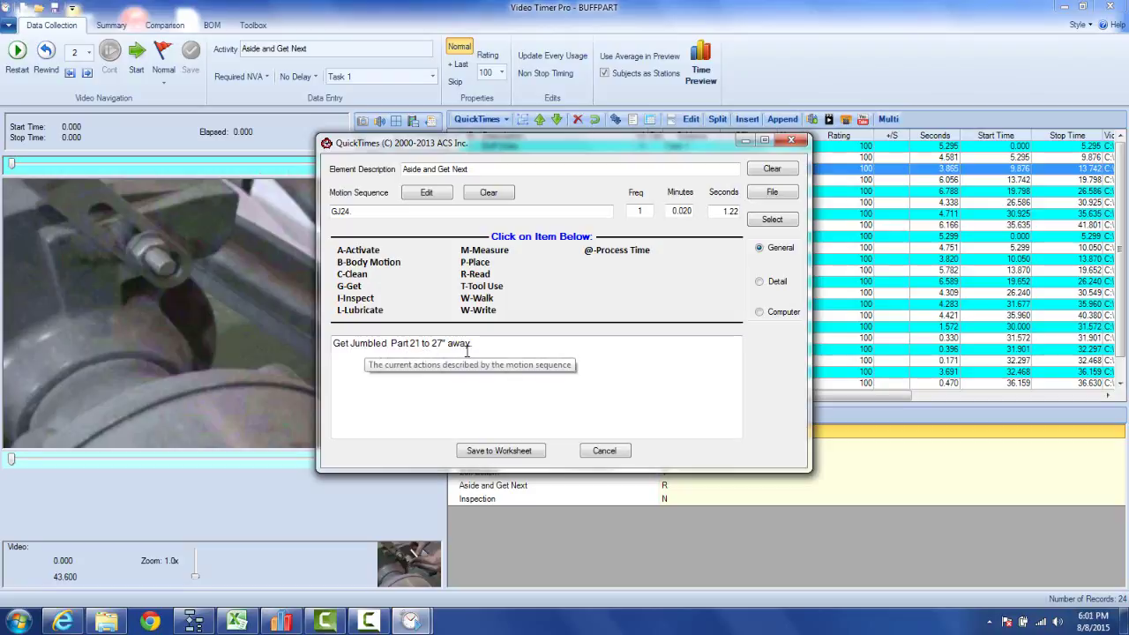
pyautogui.click(475, 263)
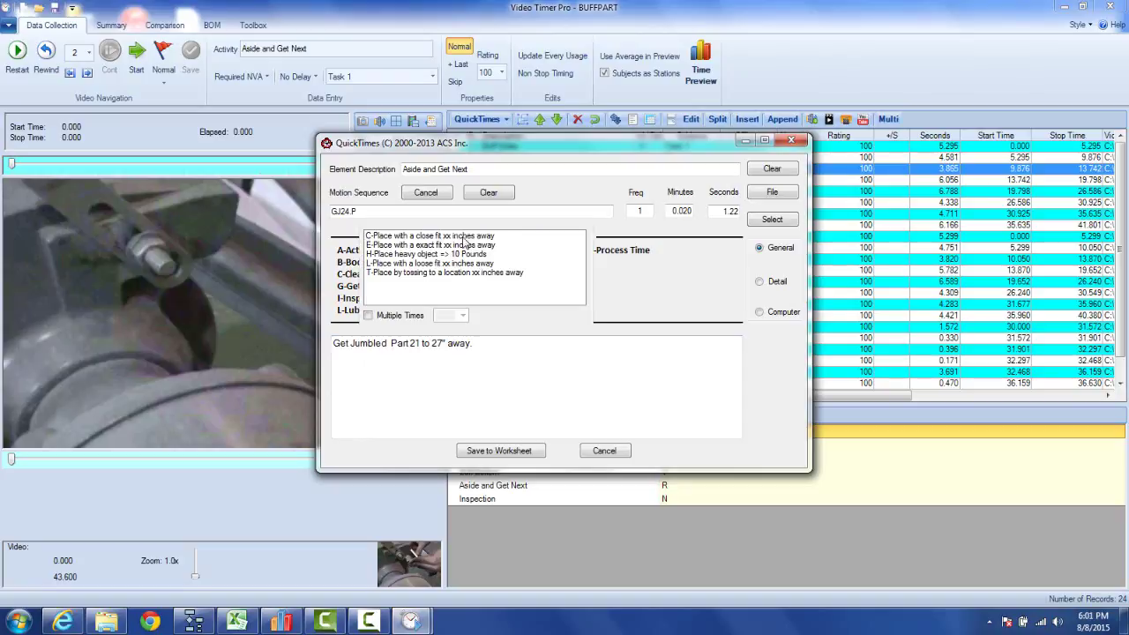
pyautogui.click(403, 245)
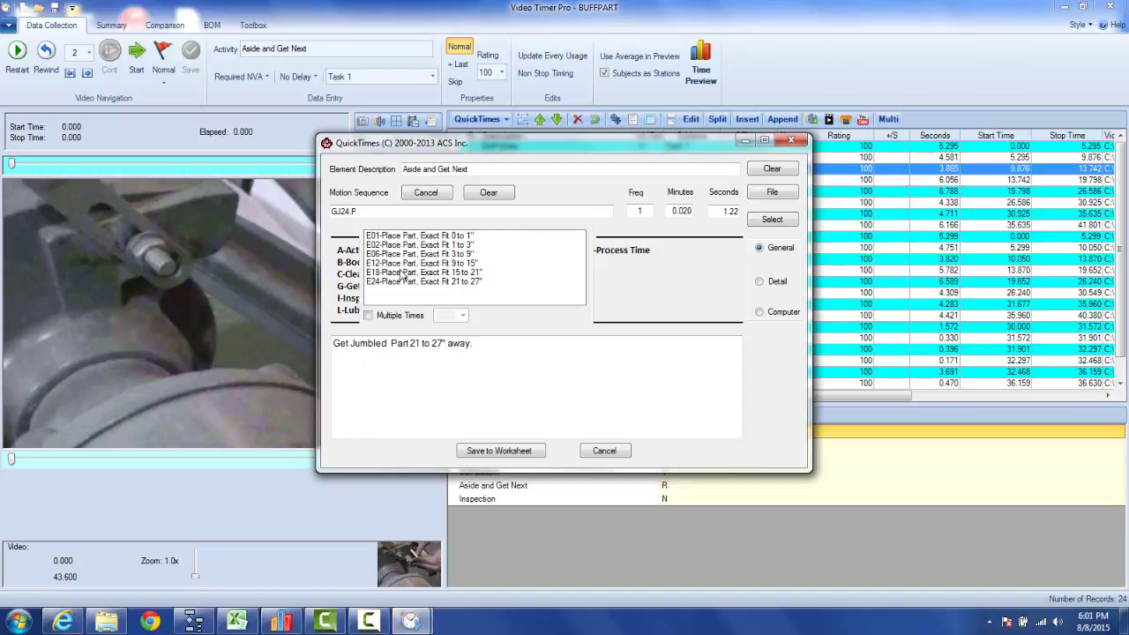
pyautogui.click(404, 288)
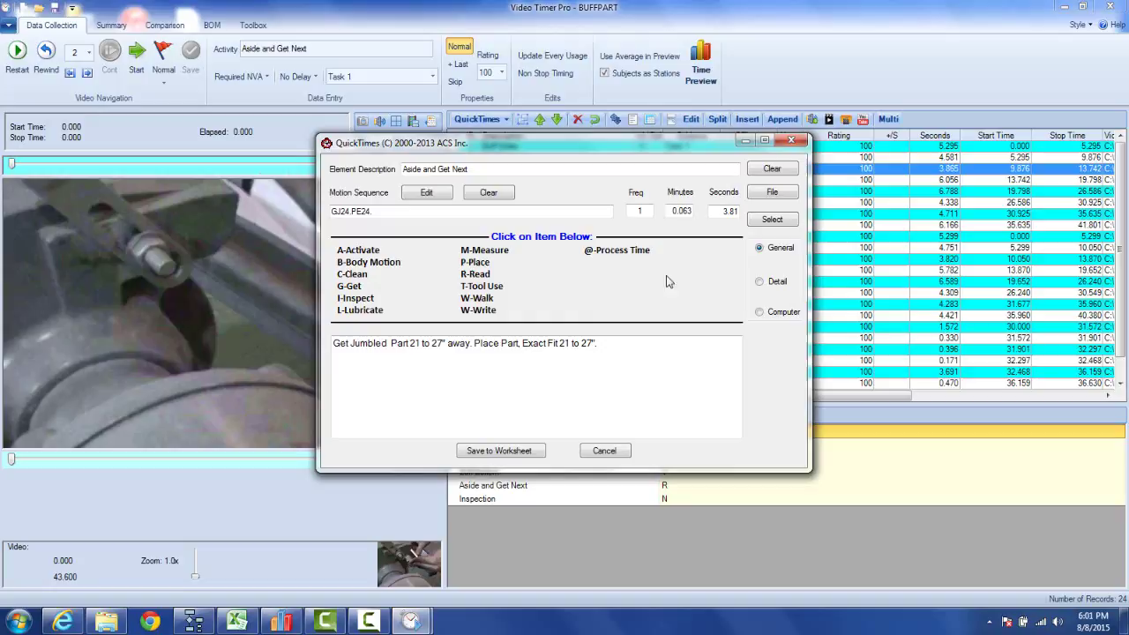
# Check the motion description and seconds against the observed time, and save the motion sequence to the worksheet.
pyautogui.moveTo(596, 344); pyautogui.dragTo(334, 346)
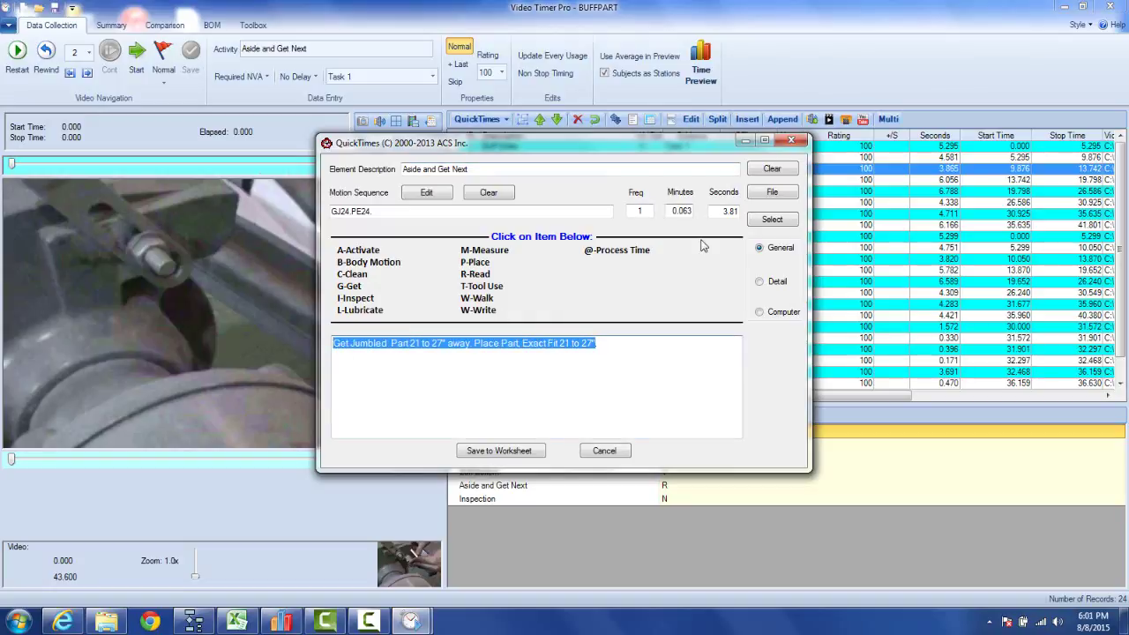
pyautogui.click(742, 212)
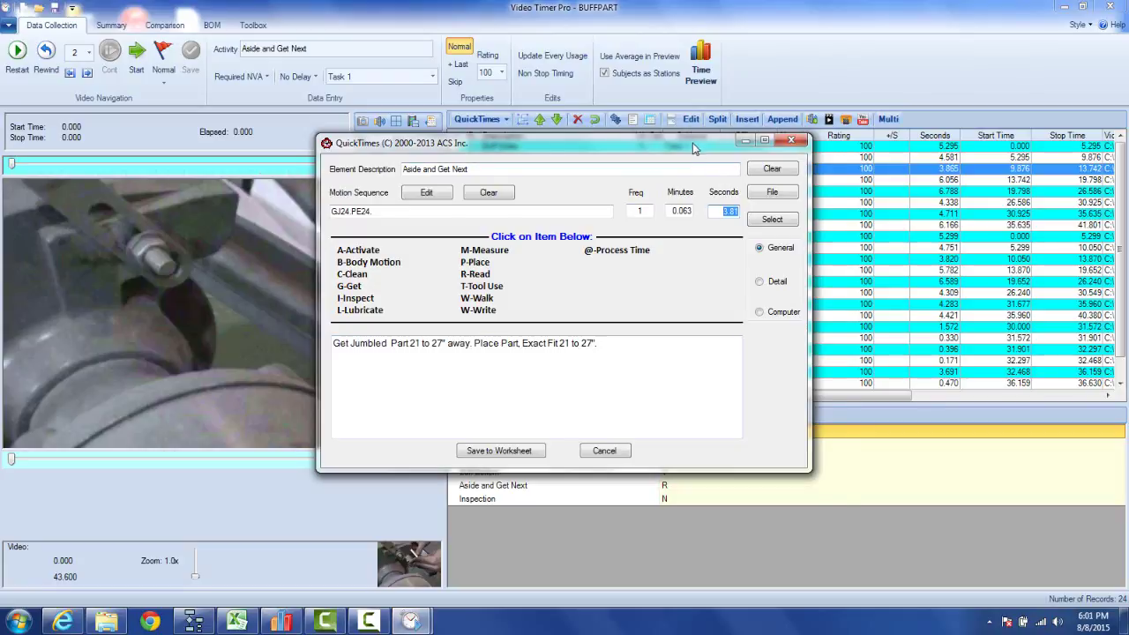
pyautogui.moveTo(754, 142); pyautogui.dragTo(925, 218)
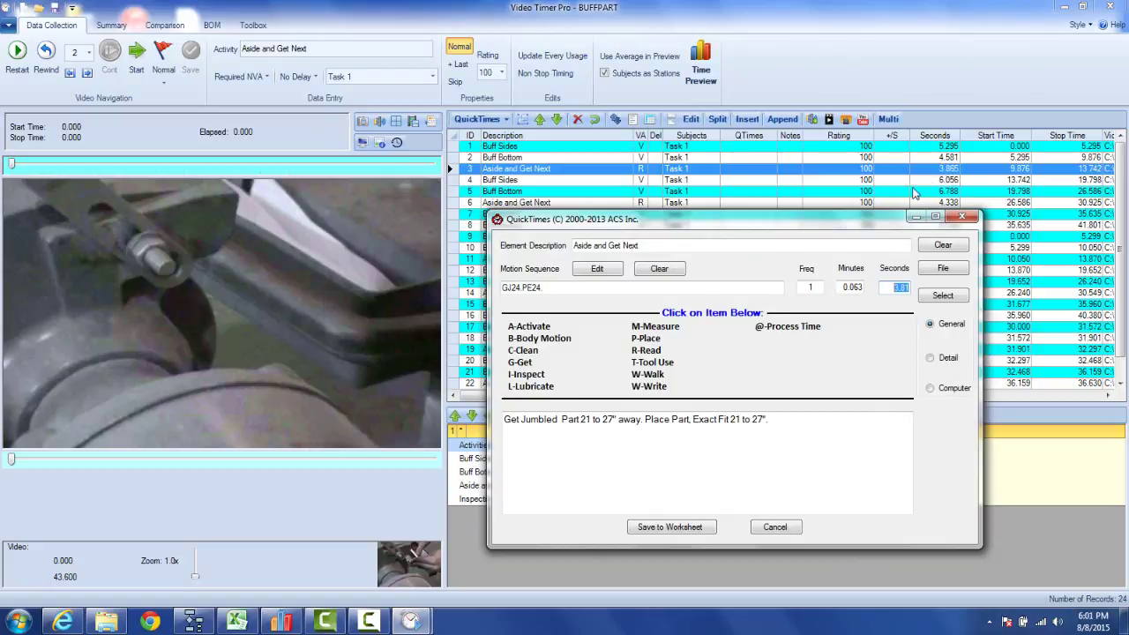
pyautogui.click(669, 527)
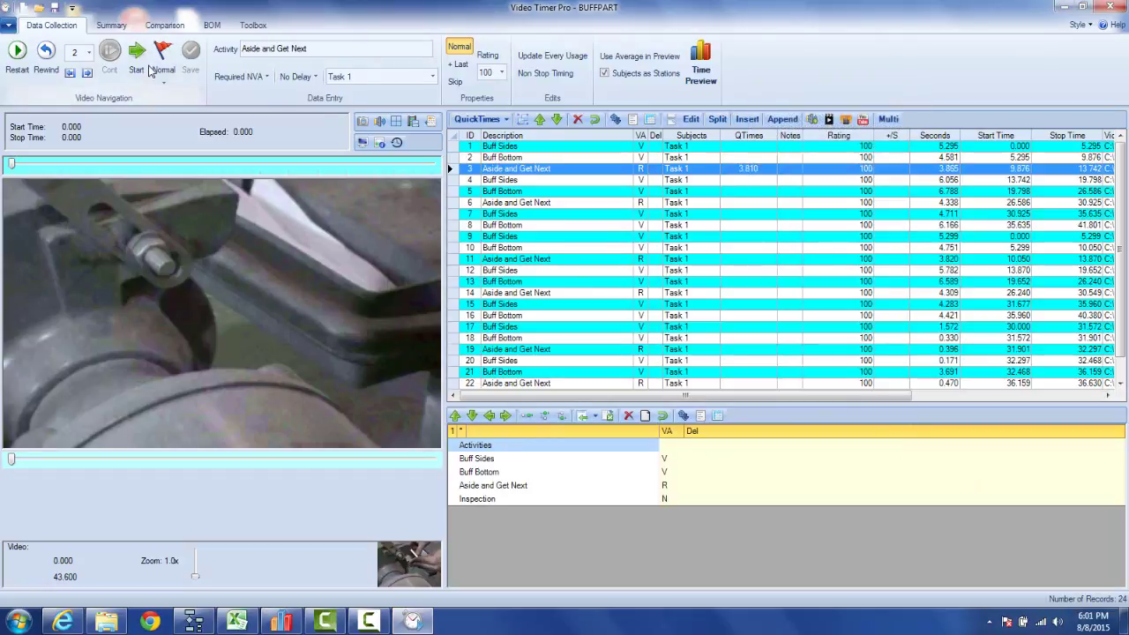
# Export the motion analysis from the study summary to Excel.
pyautogui.click(111, 27)
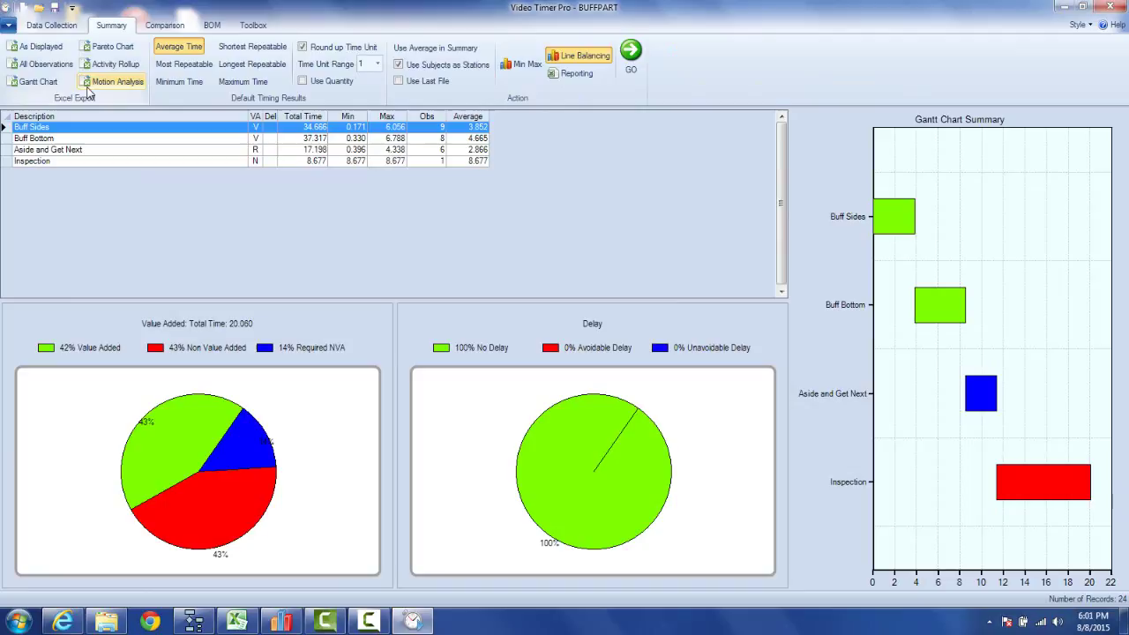
pyautogui.click(118, 83)
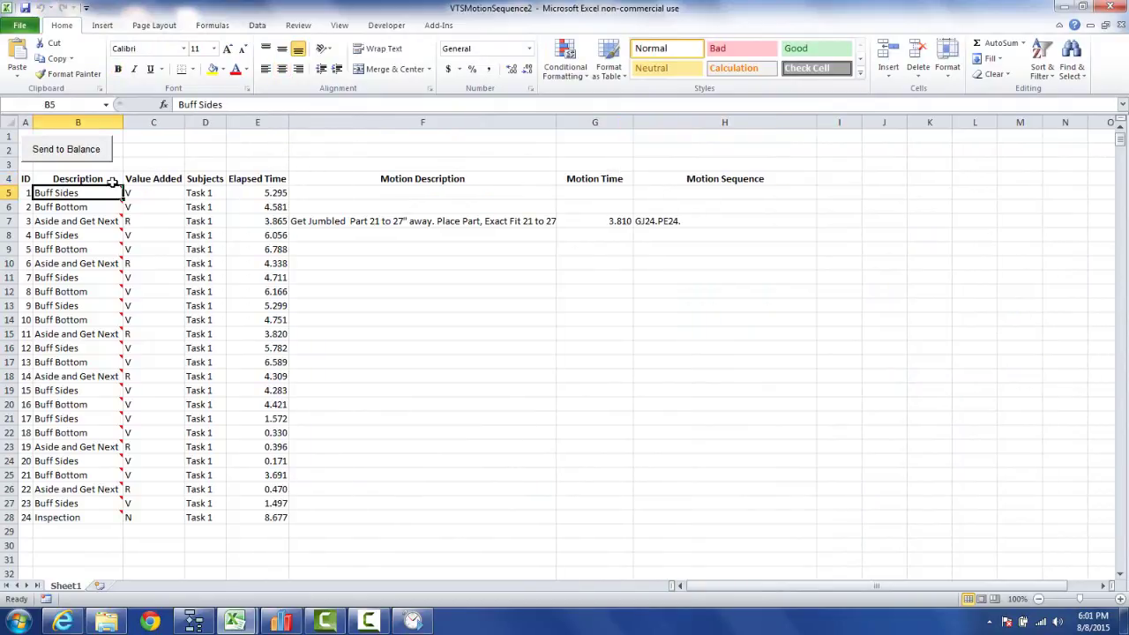
# Examine the exported study data and play the video clip linked to Aside and Get Next in row 7.
pyautogui.click(27, 180)
pyautogui.moveTo(28, 179); pyautogui.dragTo(261, 515)
pyautogui.click(267, 223)
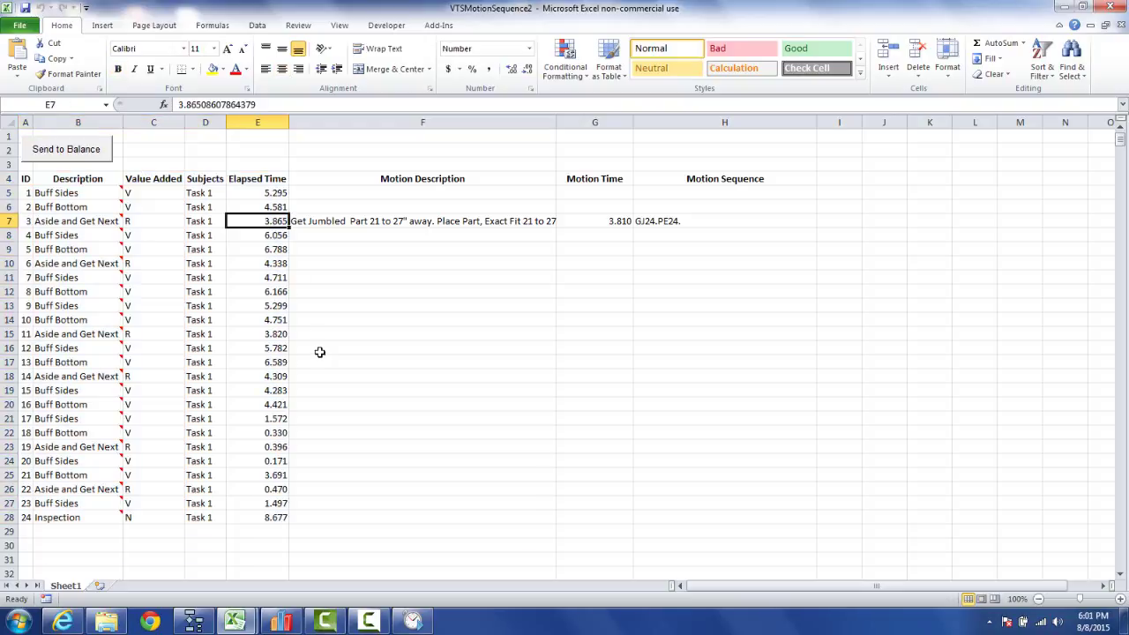
pyautogui.click(77, 222)
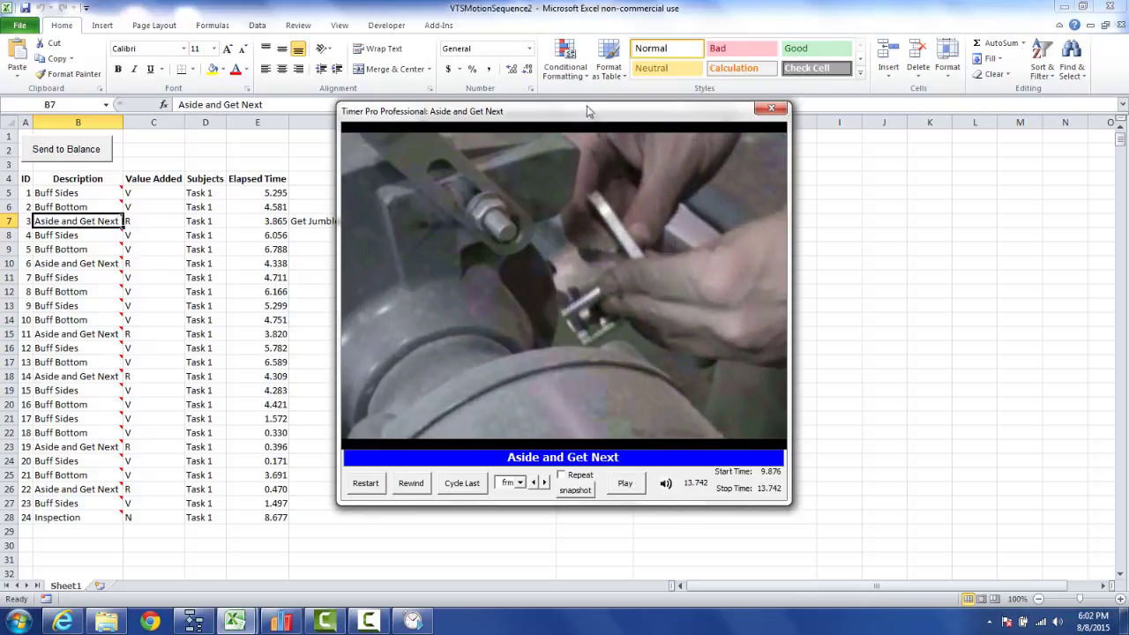
pyautogui.click(771, 108)
# Examine the motion description, motion time and motion sequence exported for Aside and Get Next in row 7.
pyautogui.click(342, 225)
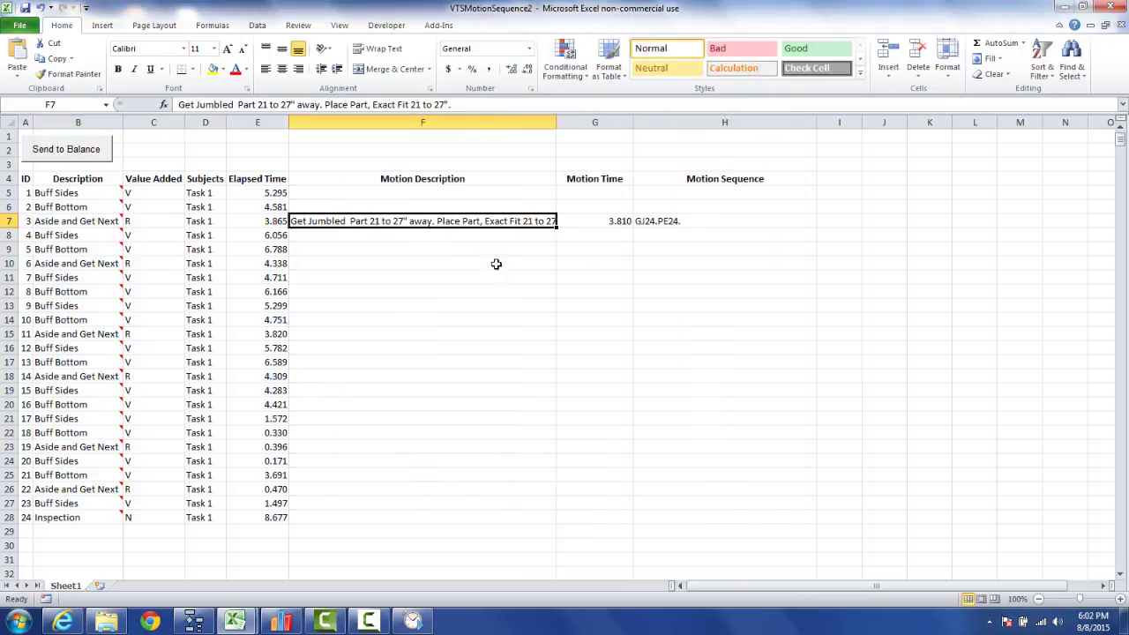
pyautogui.click(608, 221)
pyautogui.click(668, 225)
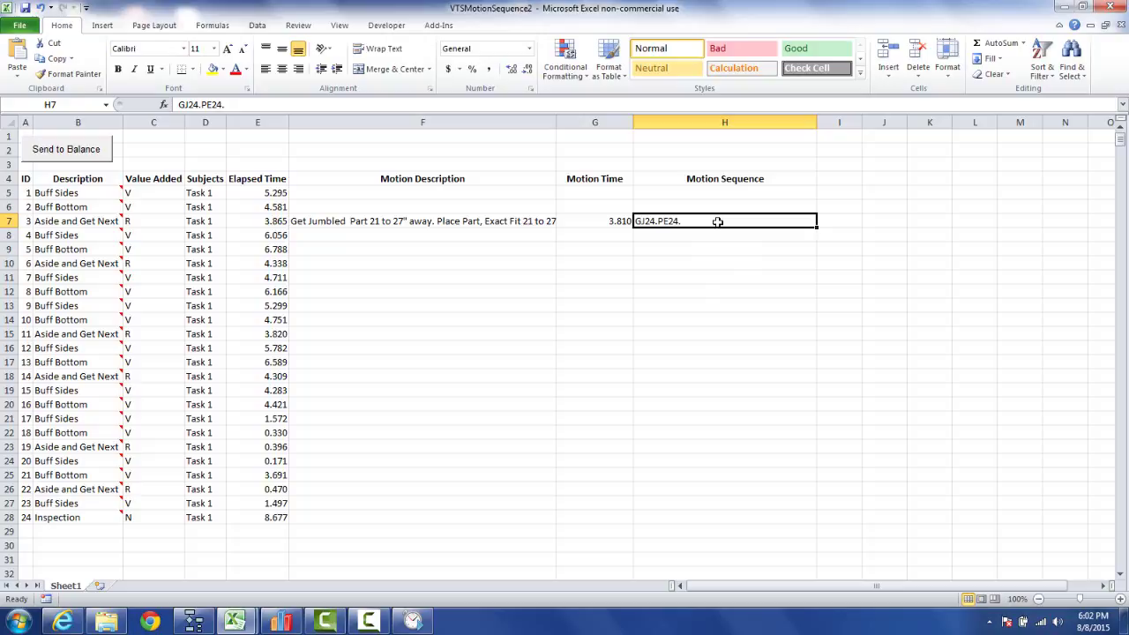
# Enter the motion sequence Get24,Mov24,PLE and the motion time 3.92 for Aside and Get Next in row 10.
pyautogui.click(97, 262)
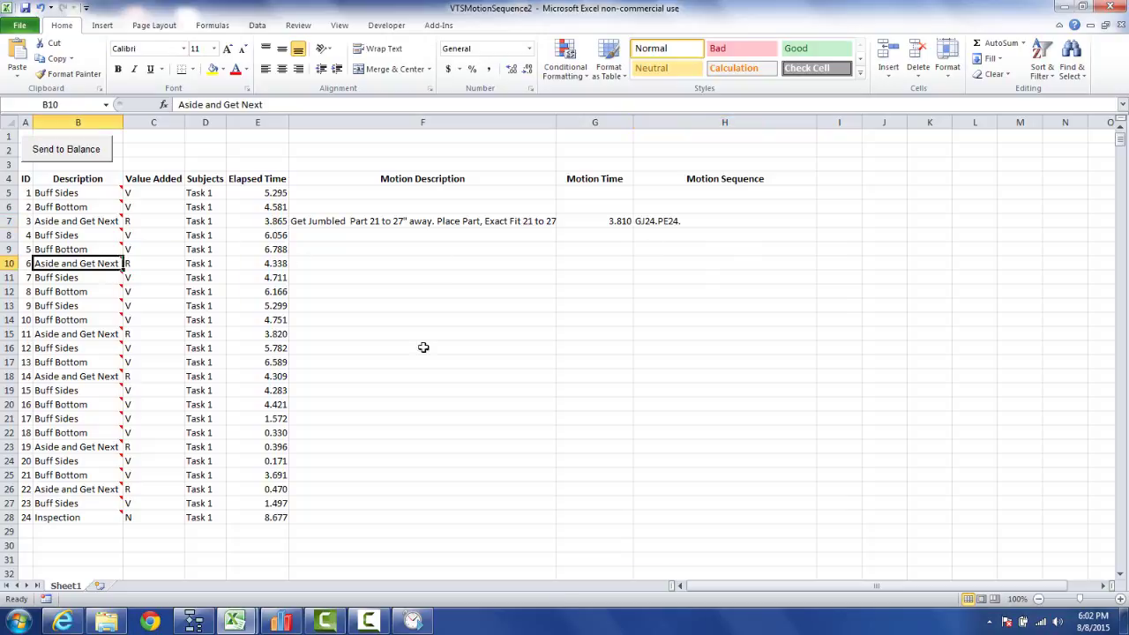
pyautogui.click(664, 264)
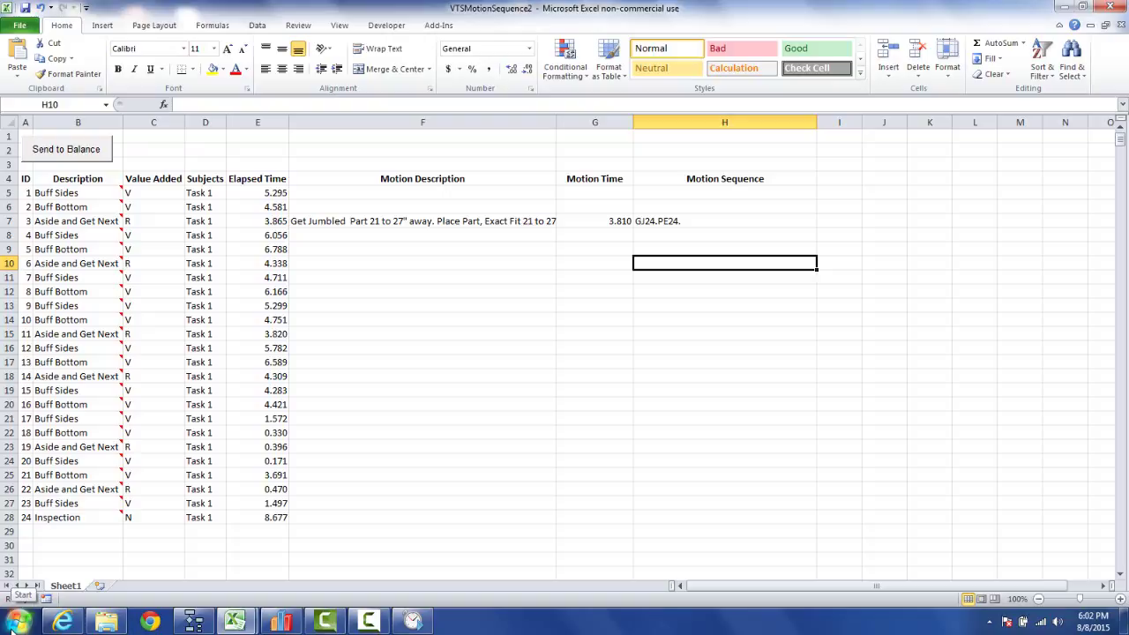
pyautogui.write('G')
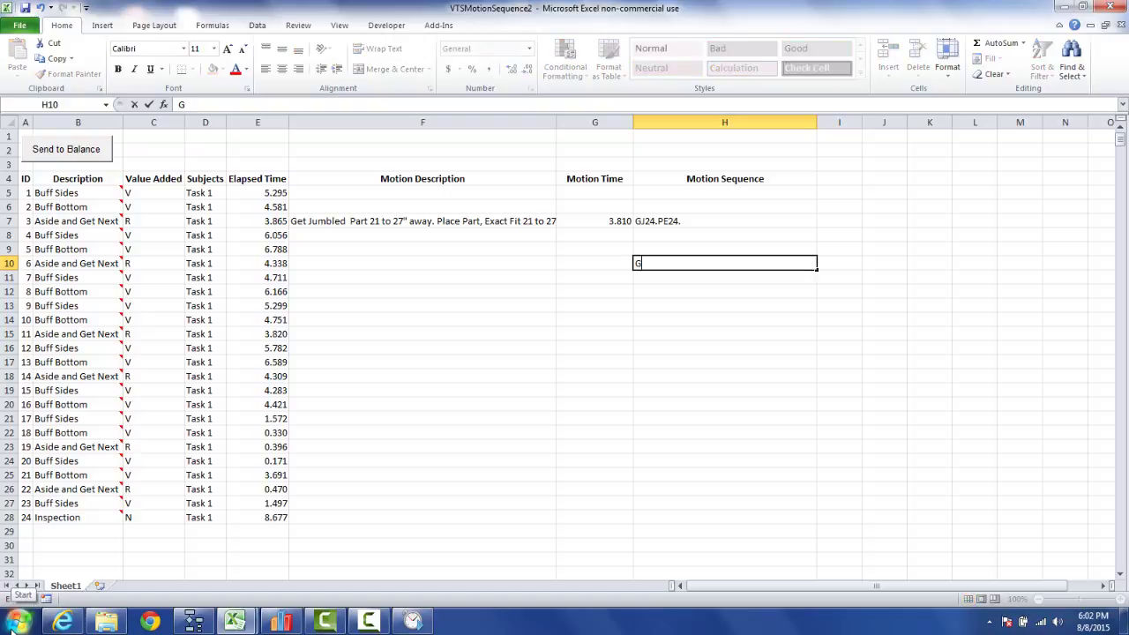
pyautogui.write('et24,Mo')
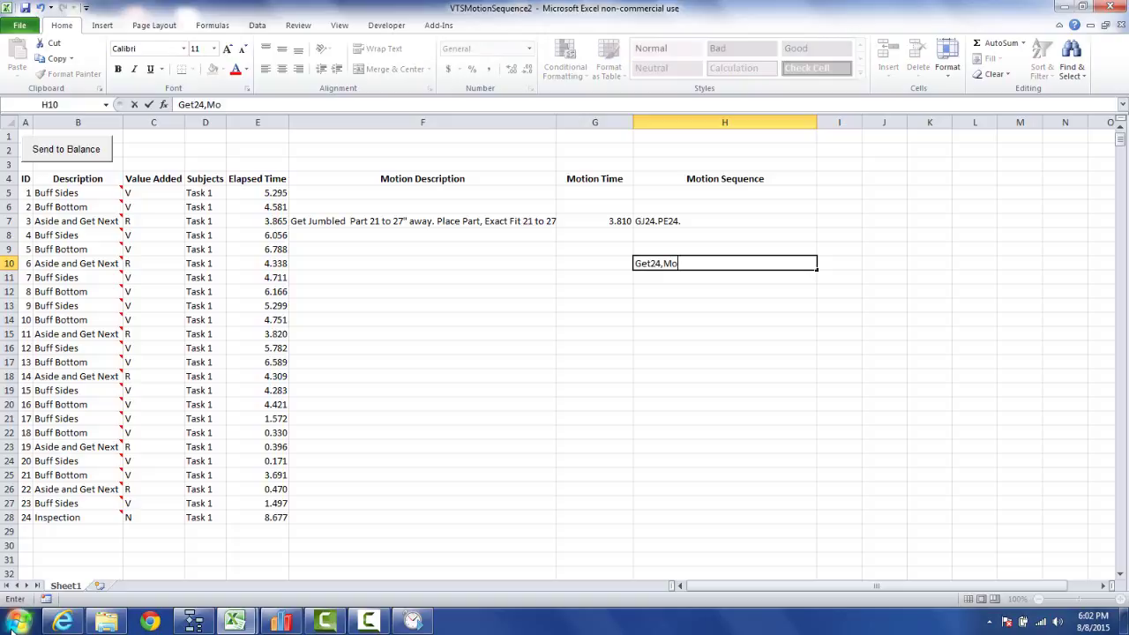
pyautogui.write('v24,PLE')
pyautogui.press('Left')
pyautogui.write('3.')
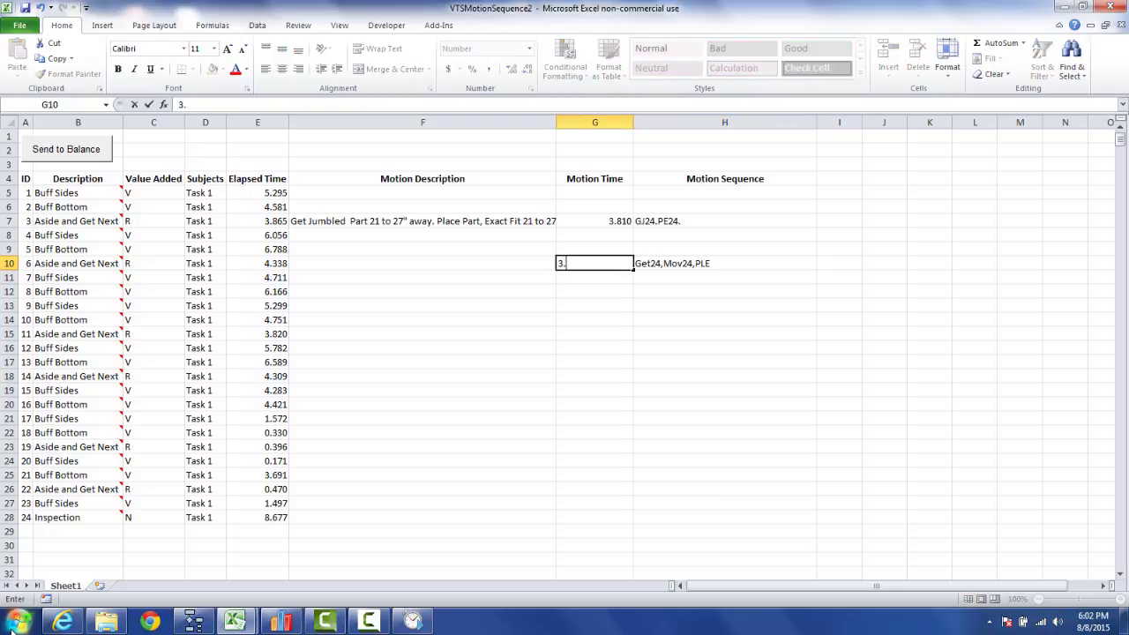
pyautogui.write('92')
pyautogui.click(603, 292)
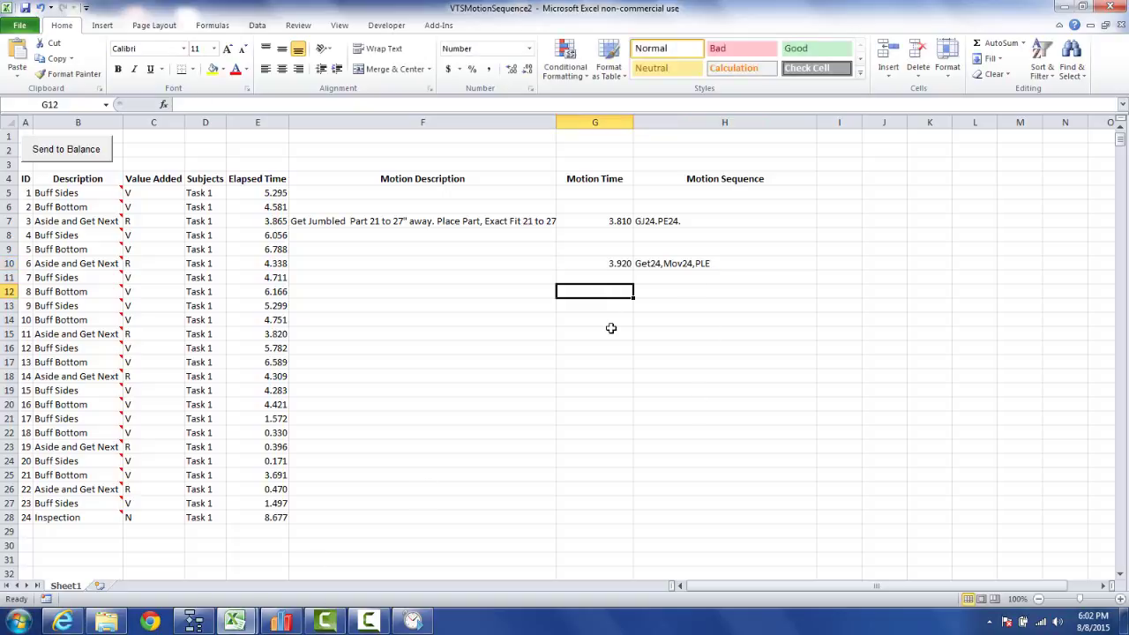
# Compare the motion times of the two Aside and Get Next elements in rows 7 and 10.
pyautogui.click(624, 262)
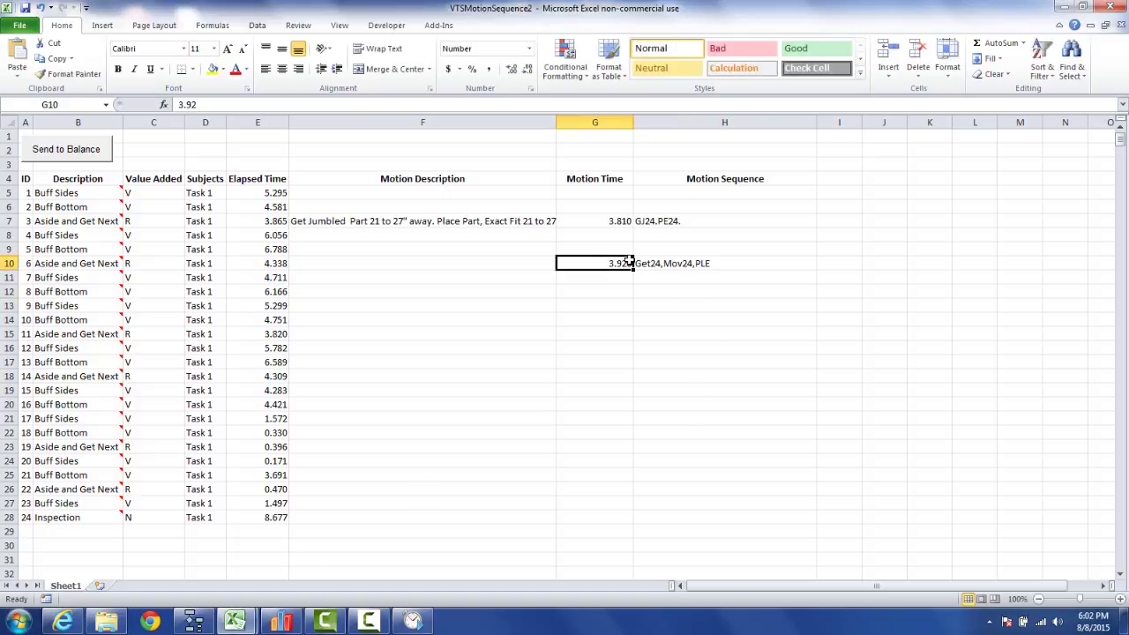
pyautogui.click(617, 221)
pyautogui.click(617, 261)
pyautogui.click(620, 221)
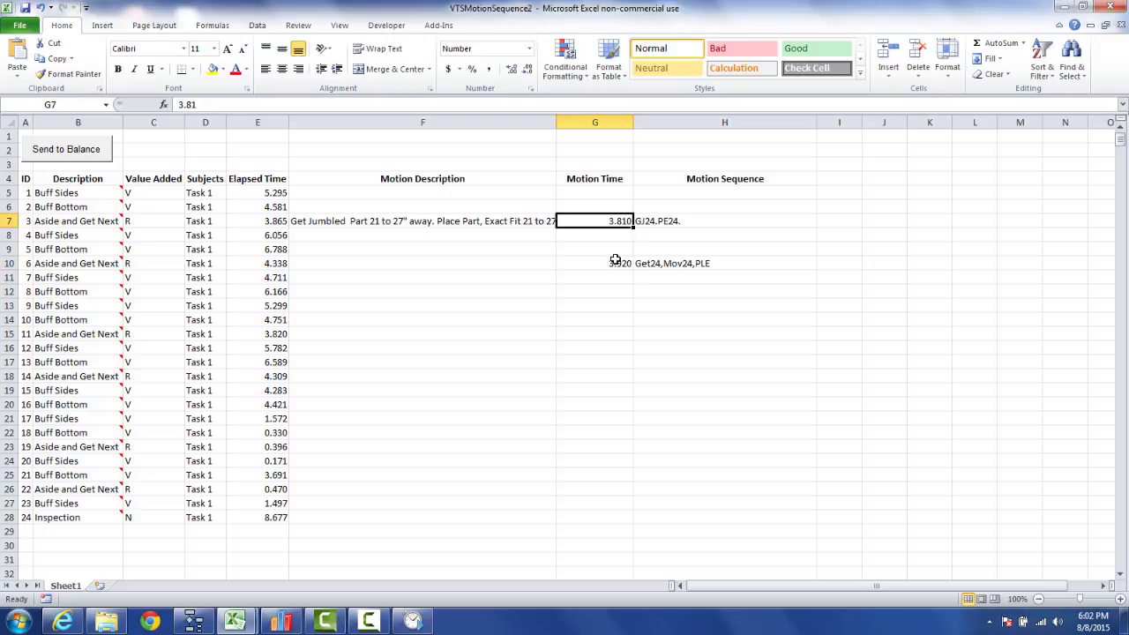
pyautogui.click(615, 265)
# Enter the motion description "Aside part pickup next and place to machine" for Aside and Get Next in row 10.
pyautogui.click(393, 263)
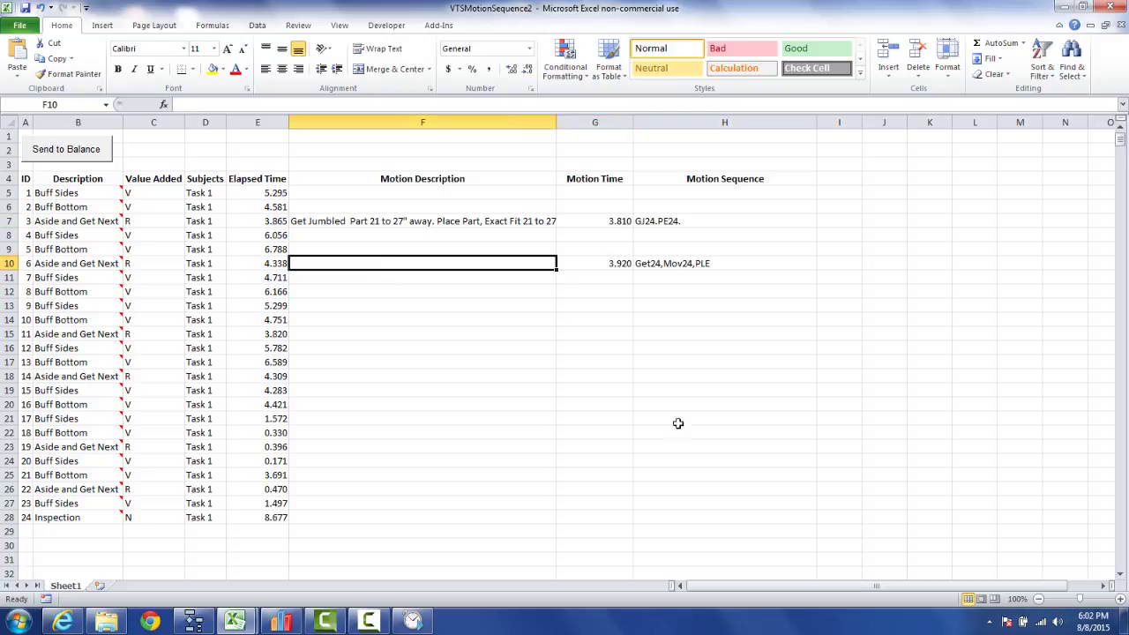
pyautogui.write('A')
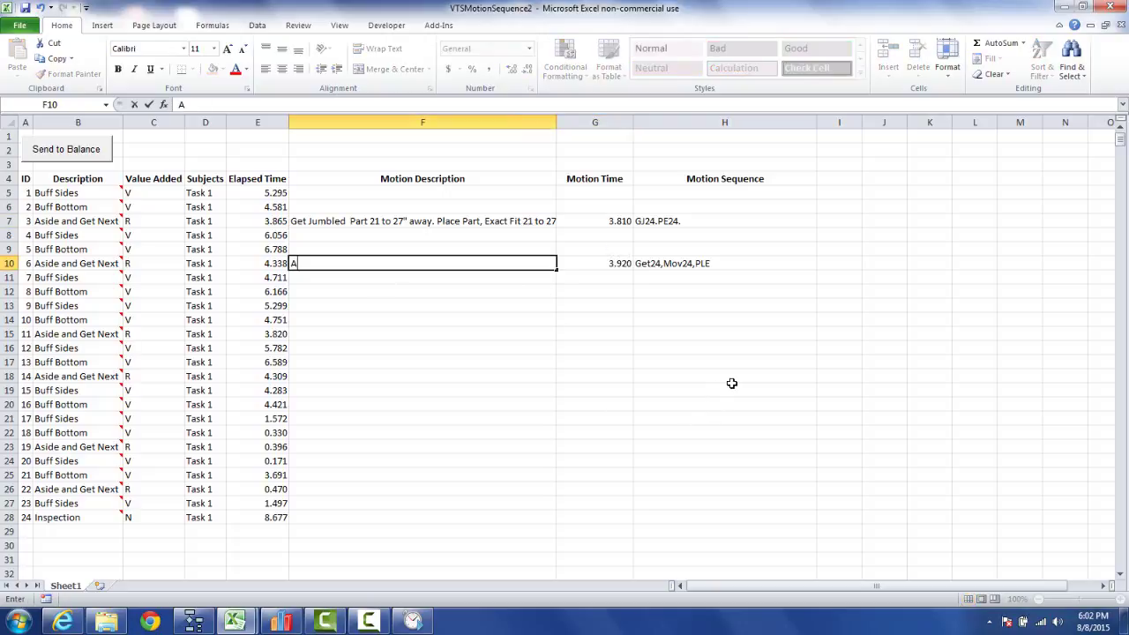
pyautogui.write('side part pickup next')
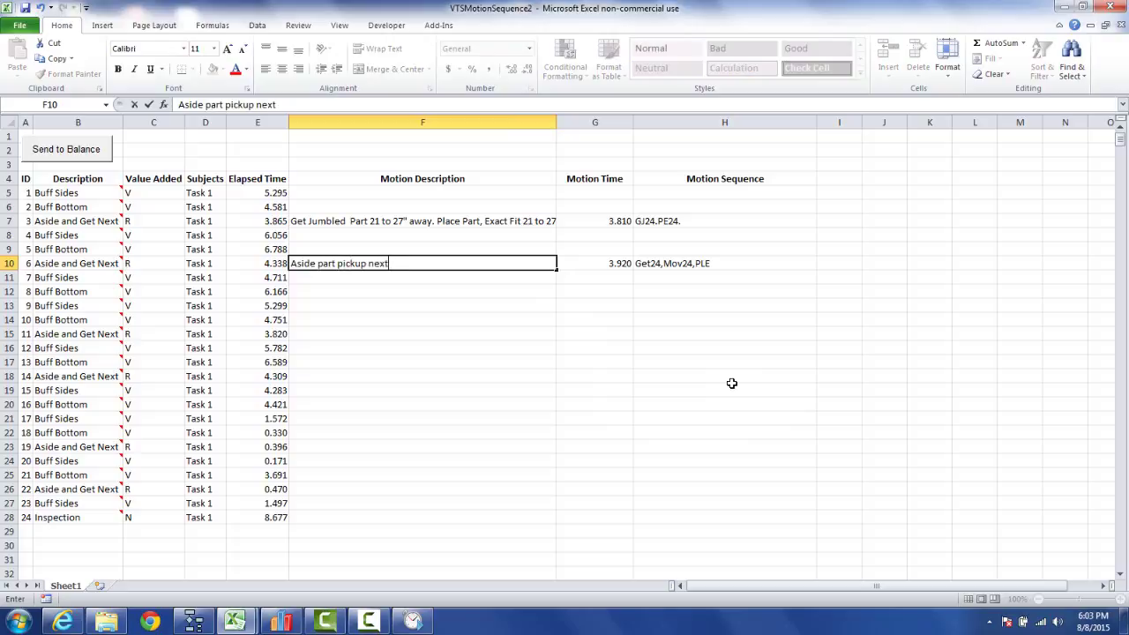
pyautogui.write(' and place to machine')
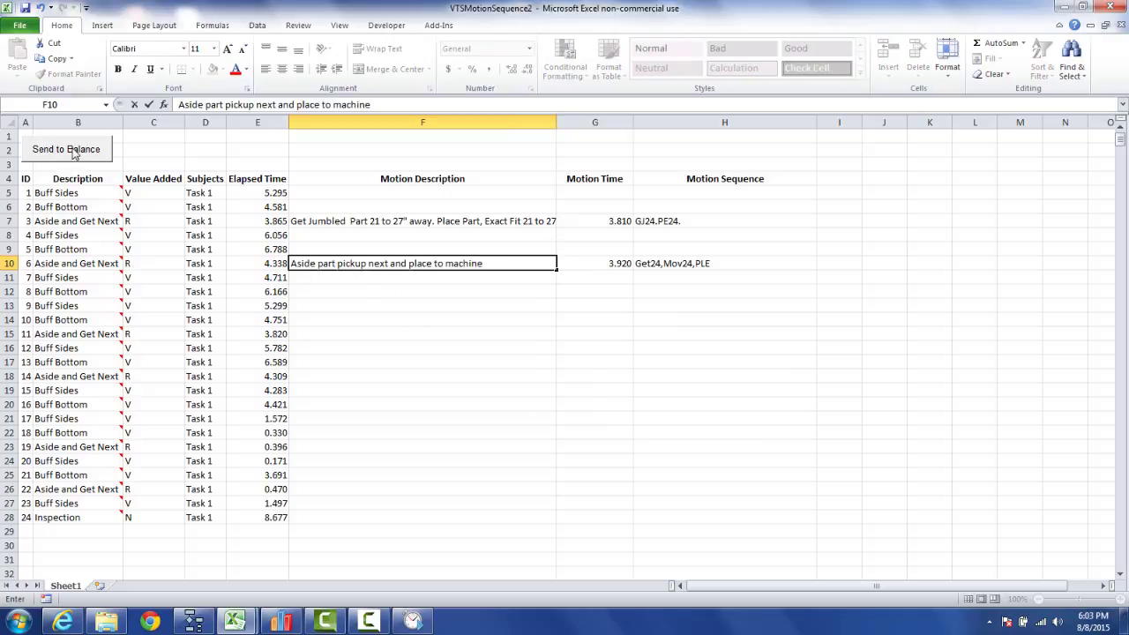
# View the Timer Pro Professional features flowchart, minimize it, and highlight the Motion Description column from row 4 to row 12.
pyautogui.click(193, 621)
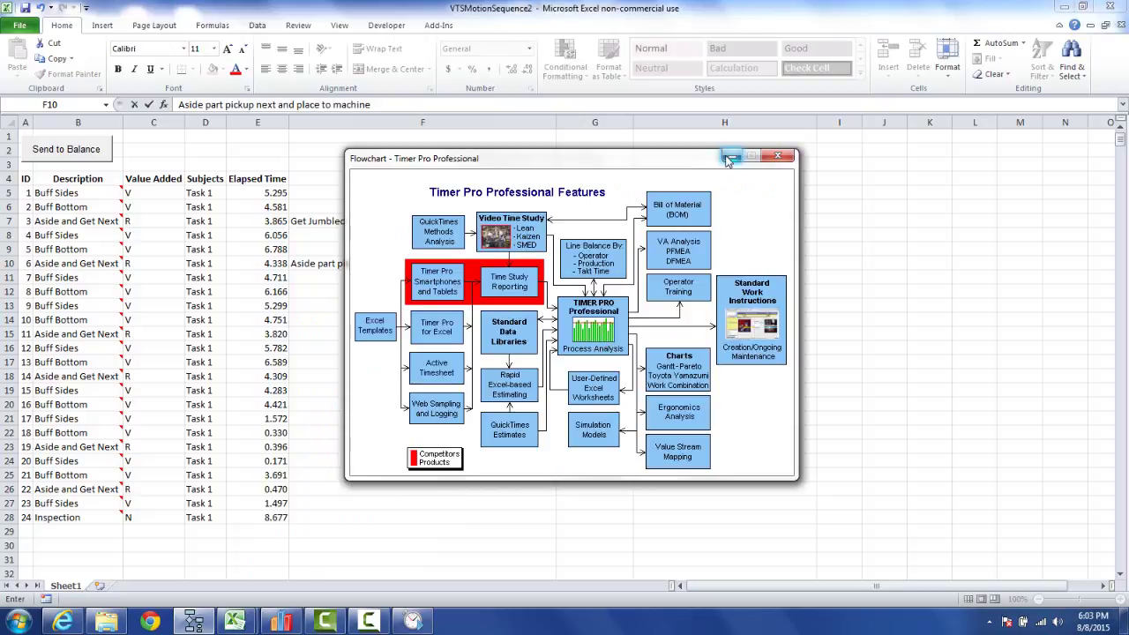
pyautogui.click(731, 157)
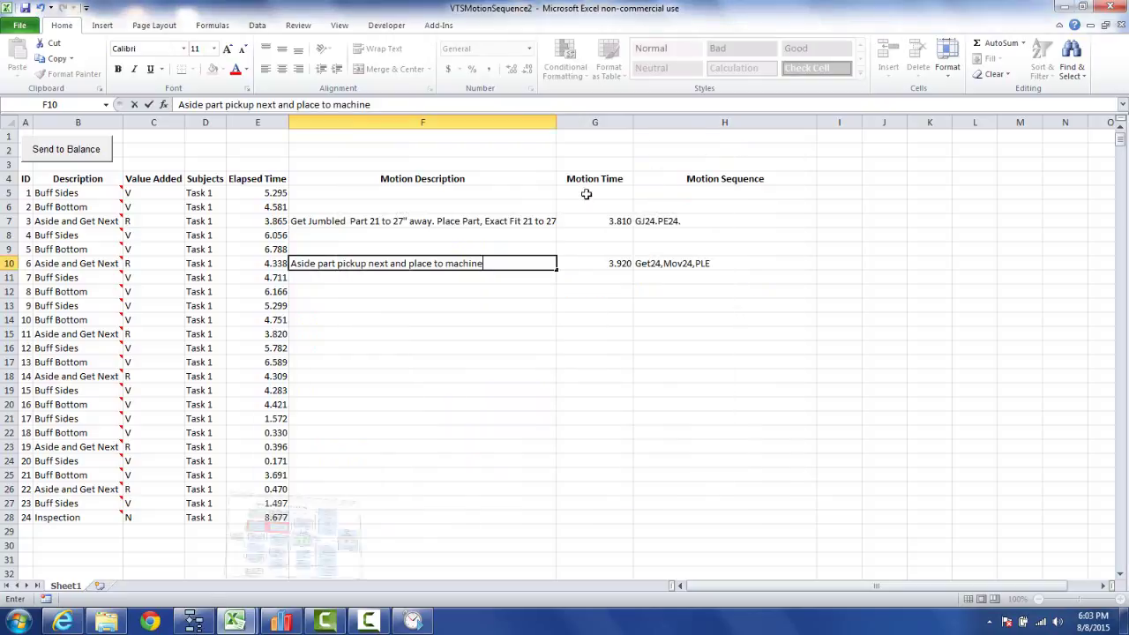
pyautogui.moveTo(418, 176); pyautogui.dragTo(419, 296)
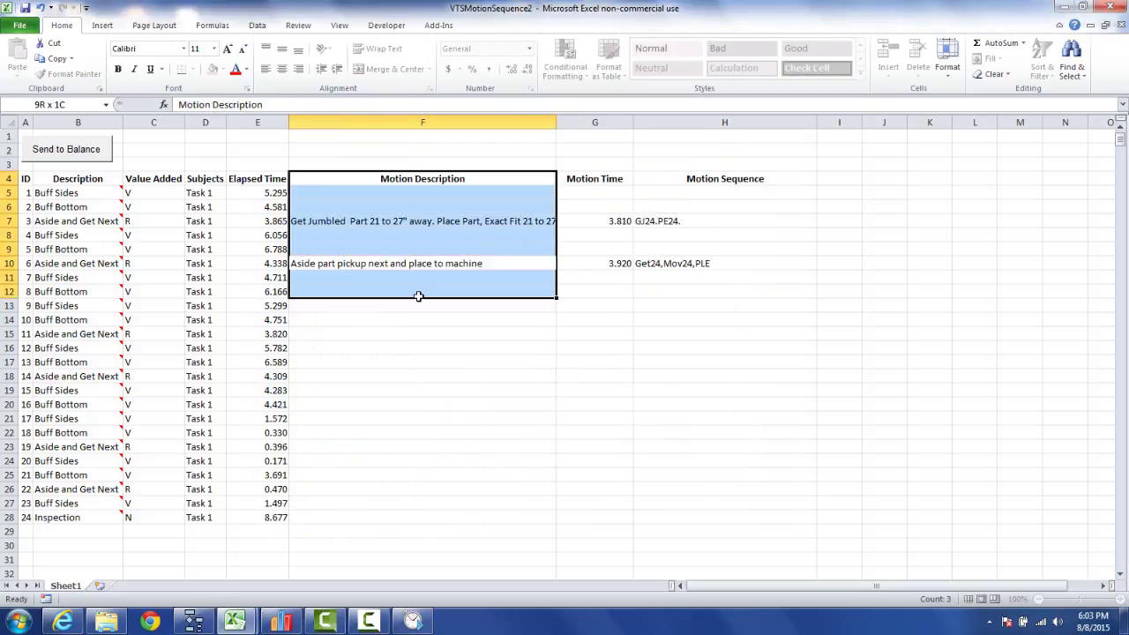
# Review the Motion Sequence column and compare the elapsed time in row 7 with the motion times in rows 7 and 10.
pyautogui.moveTo(711, 183); pyautogui.dragTo(698, 280)
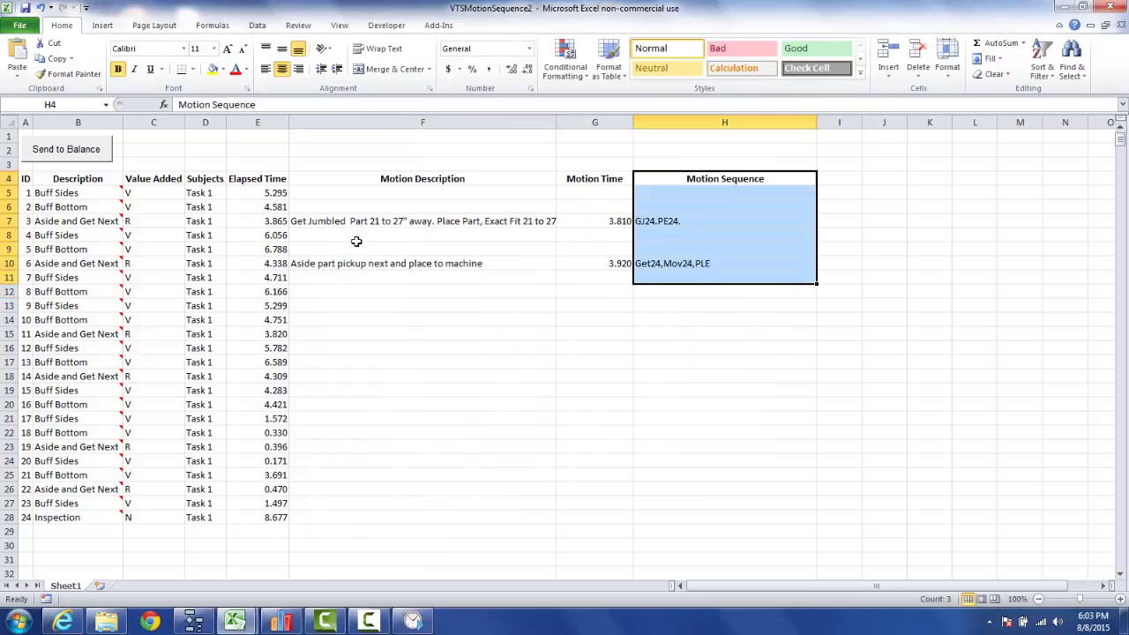
pyautogui.click(308, 222)
pyautogui.click(92, 222)
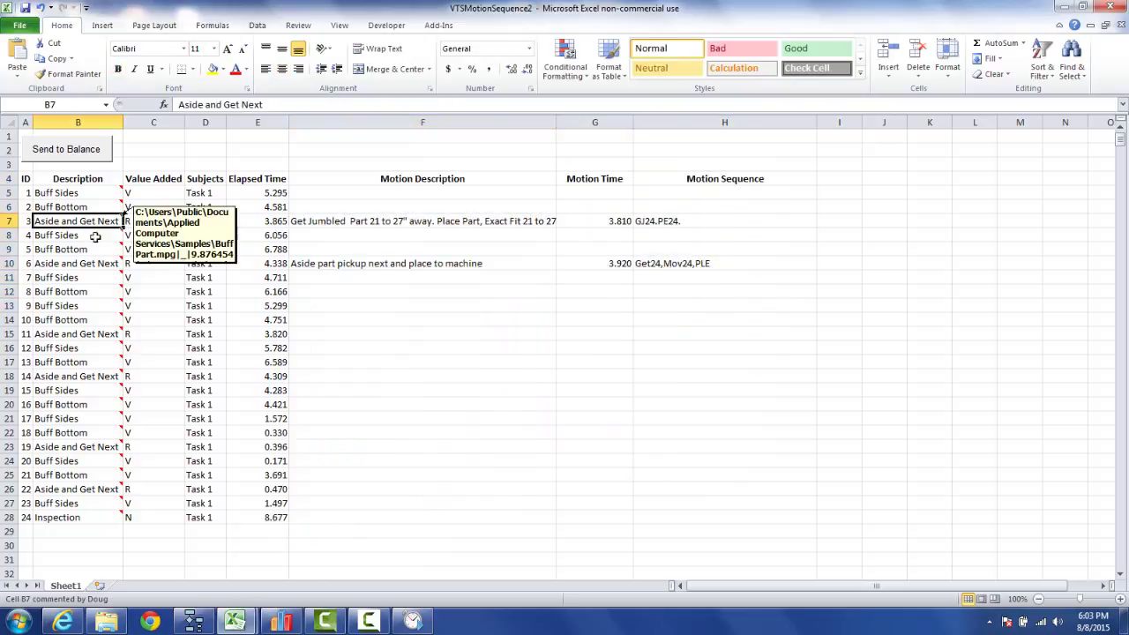
pyautogui.click(395, 221)
pyautogui.click(266, 224)
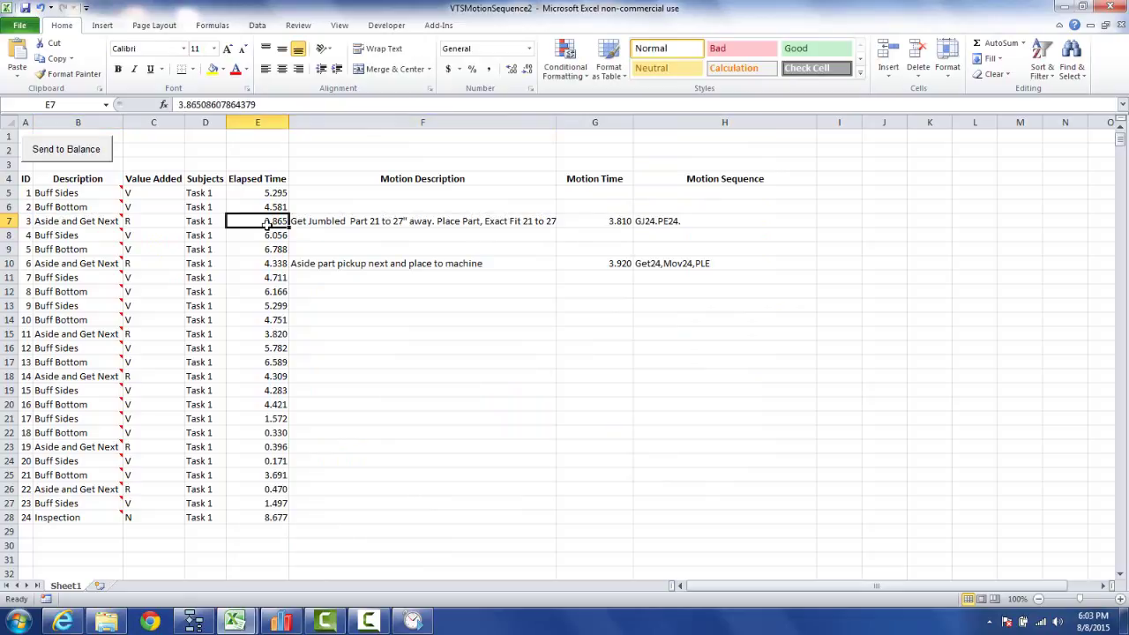
pyautogui.click(618, 222)
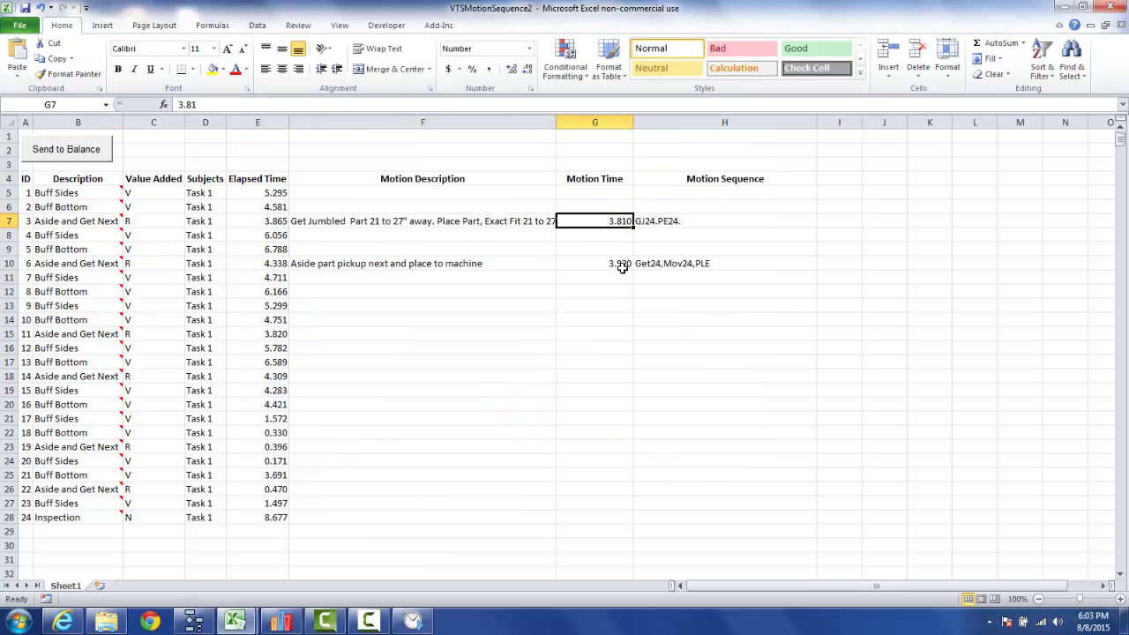
pyautogui.click(622, 265)
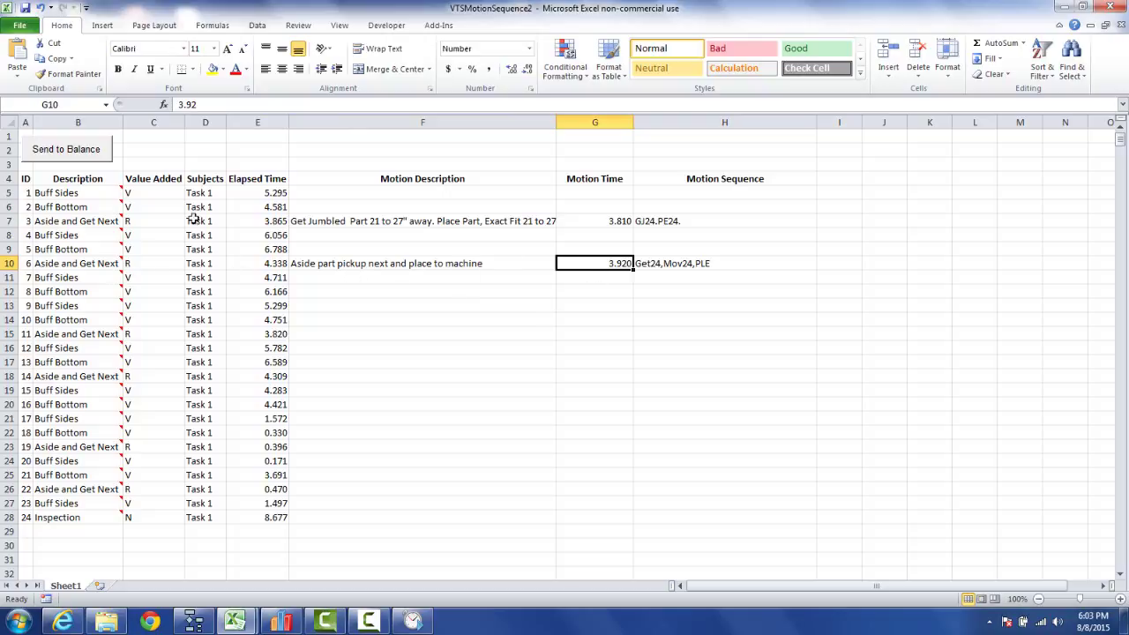
# Send the study elements to Balance, maximize the chart window, and inspect the motion analysis of the lowest Aside and Get Next element.
pyautogui.click(66, 150)
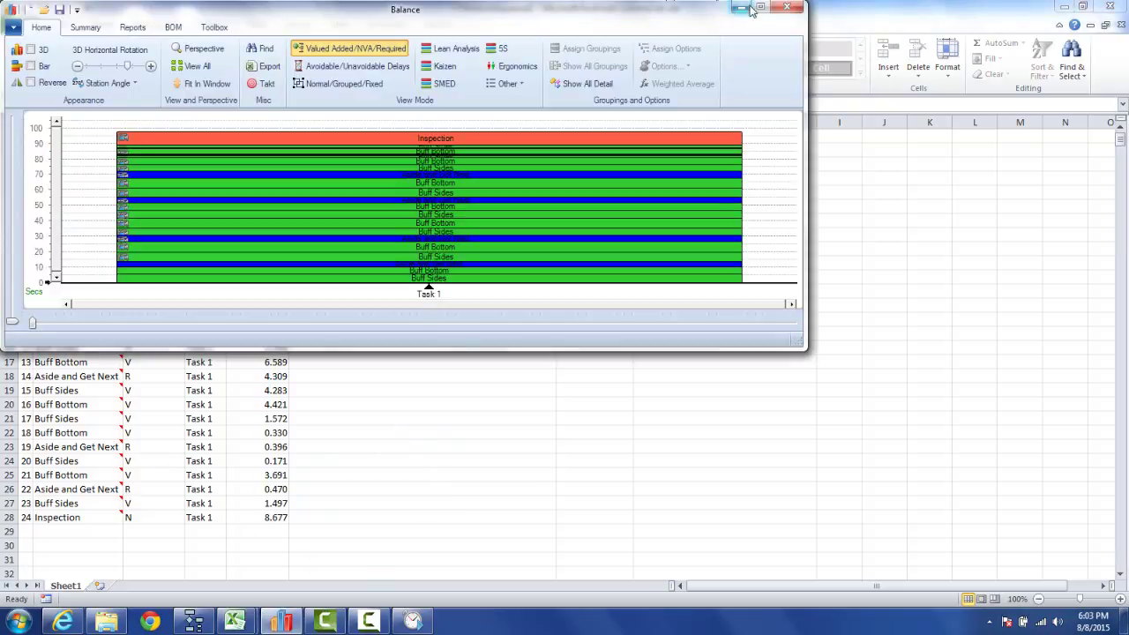
pyautogui.click(764, 15)
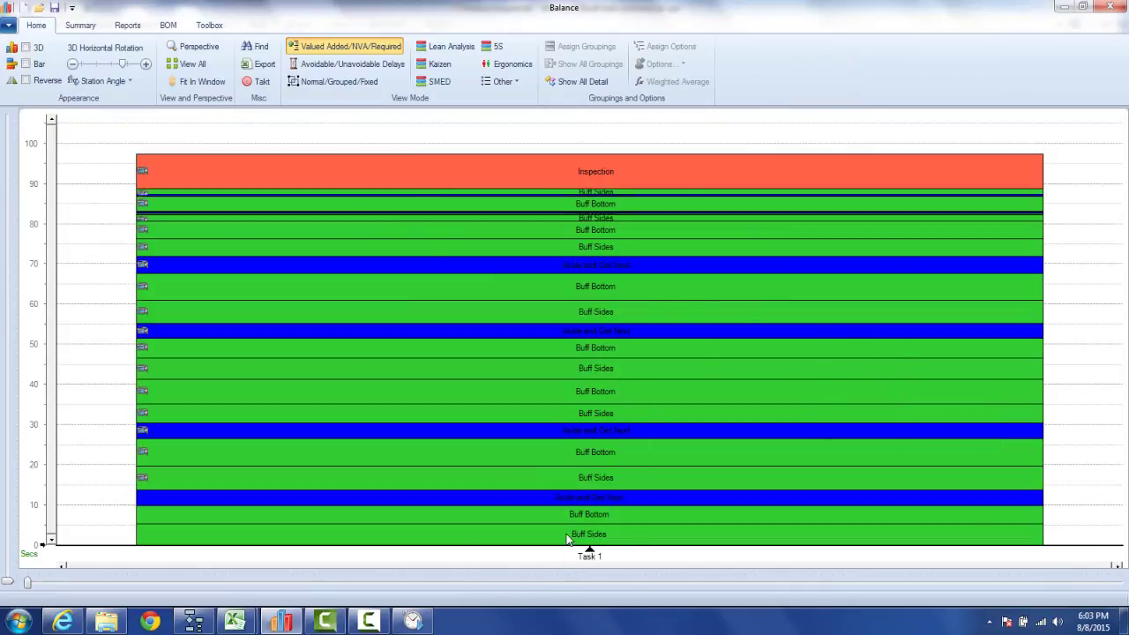
pyautogui.moveTo(568, 538)
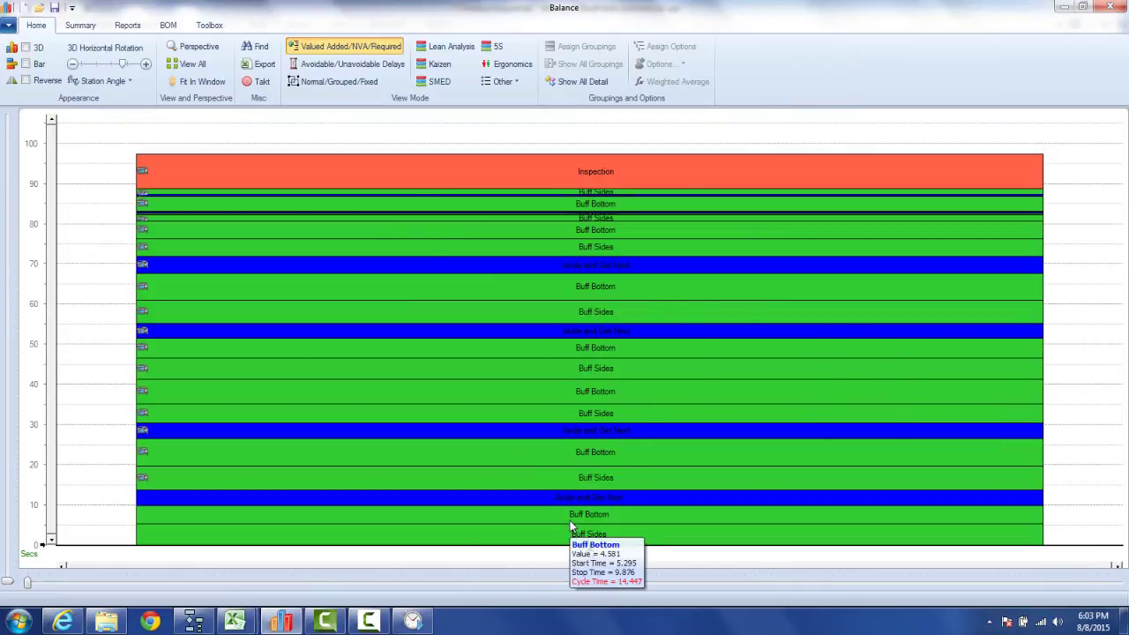
pyautogui.moveTo(570, 501)
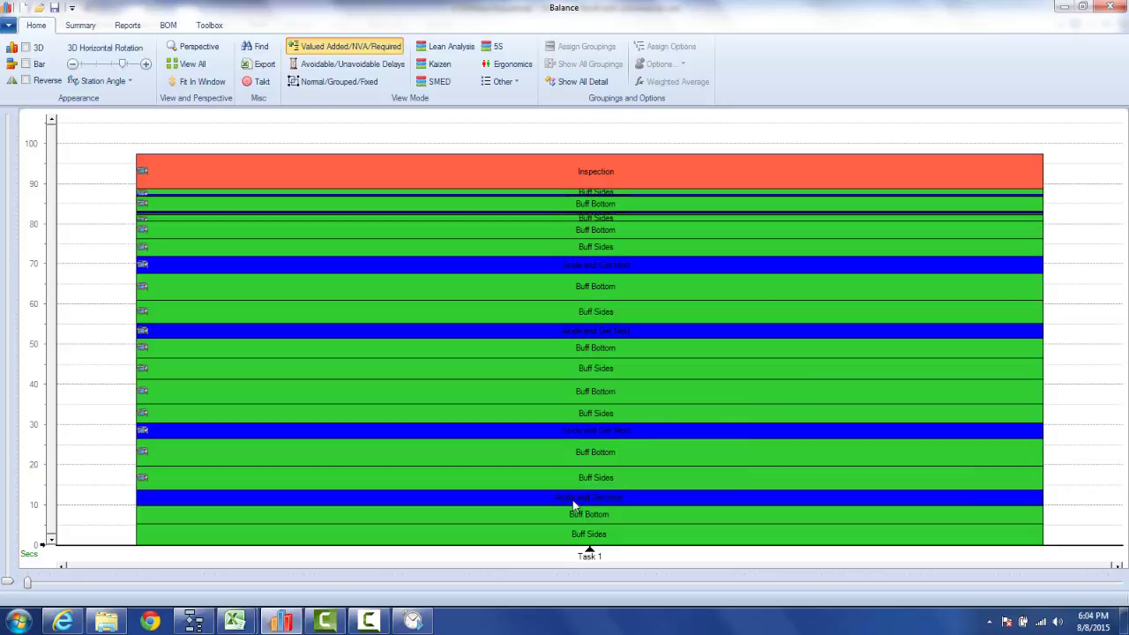
pyautogui.moveTo(607, 507)
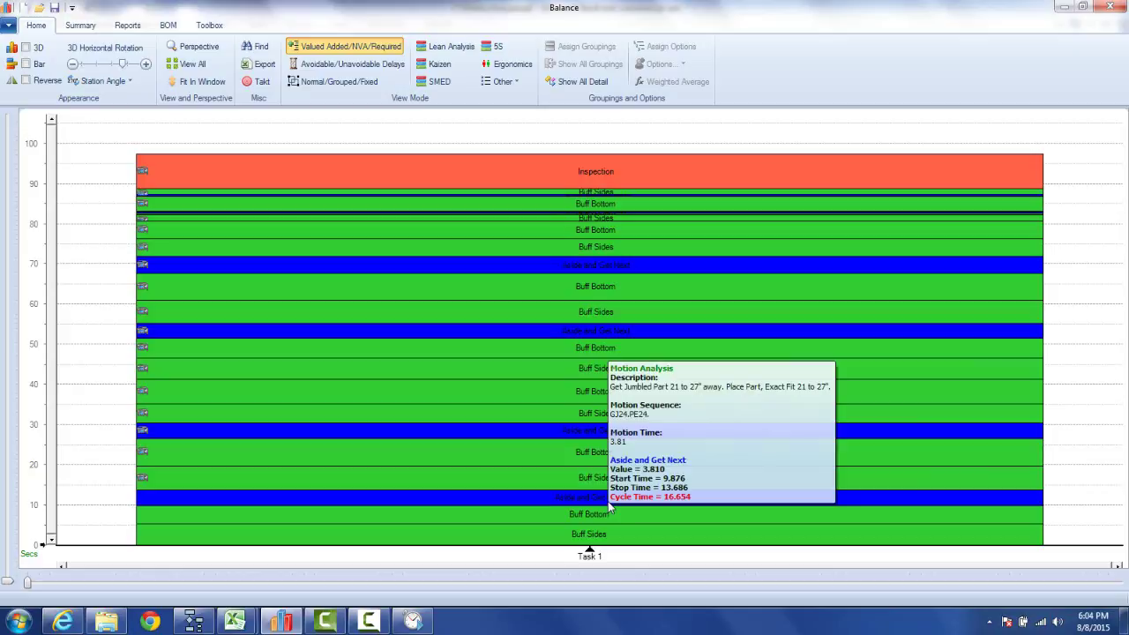
# Switch back to the VTSMotionSequence2 workbook in Excel and review the motion data of the Aside and Get Next elements in rows 7 and 10.
pyautogui.moveTo(236, 622)
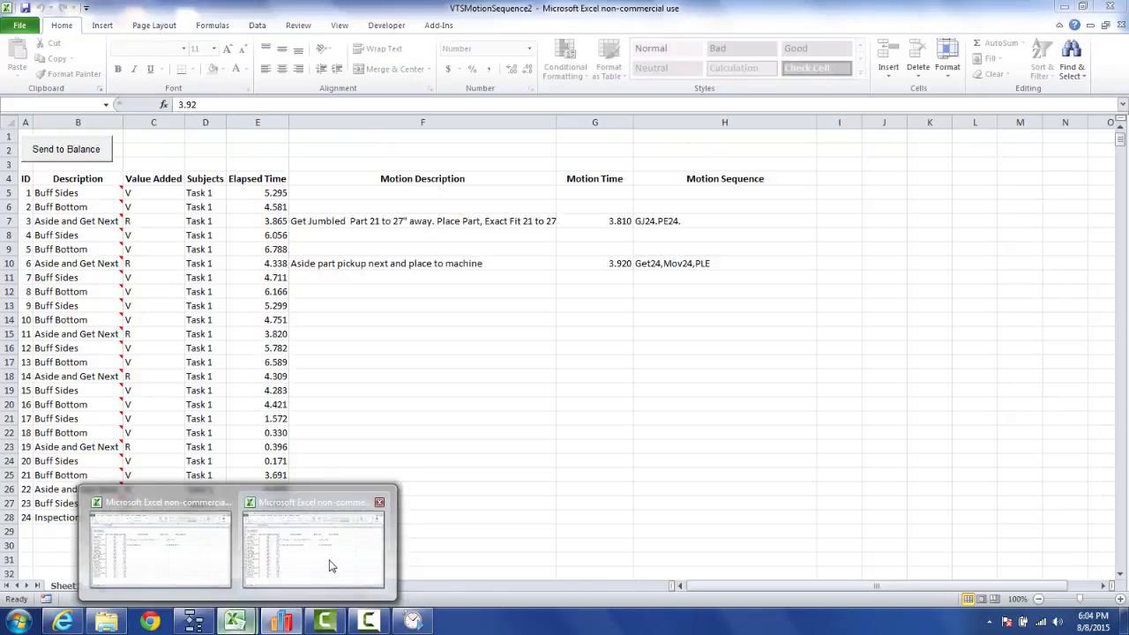
pyautogui.click(332, 563)
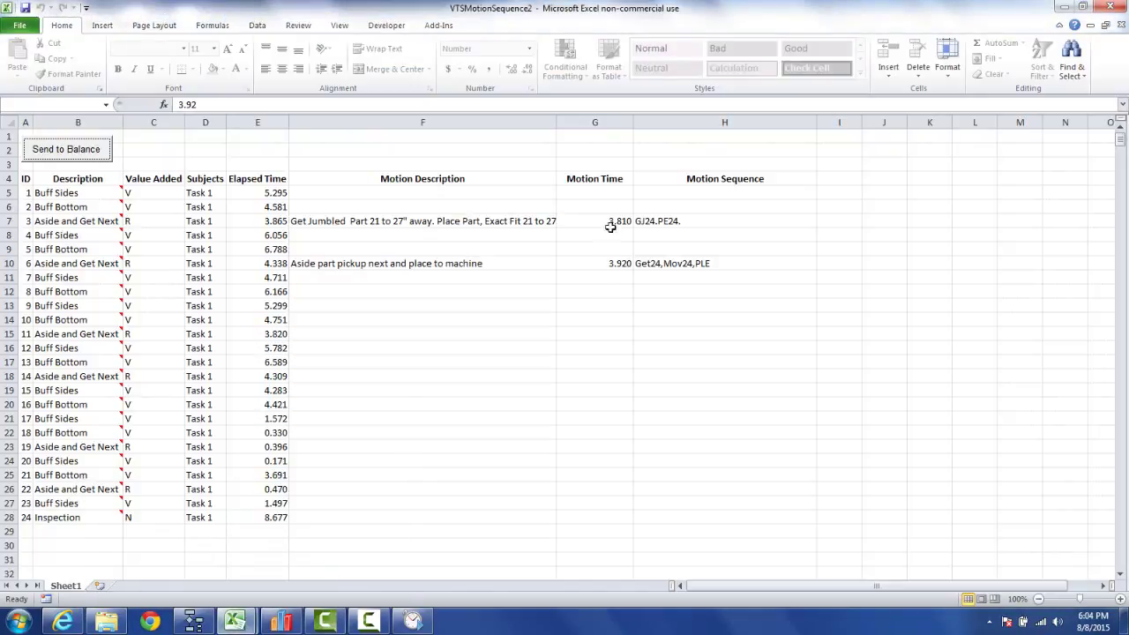
pyautogui.click(322, 225)
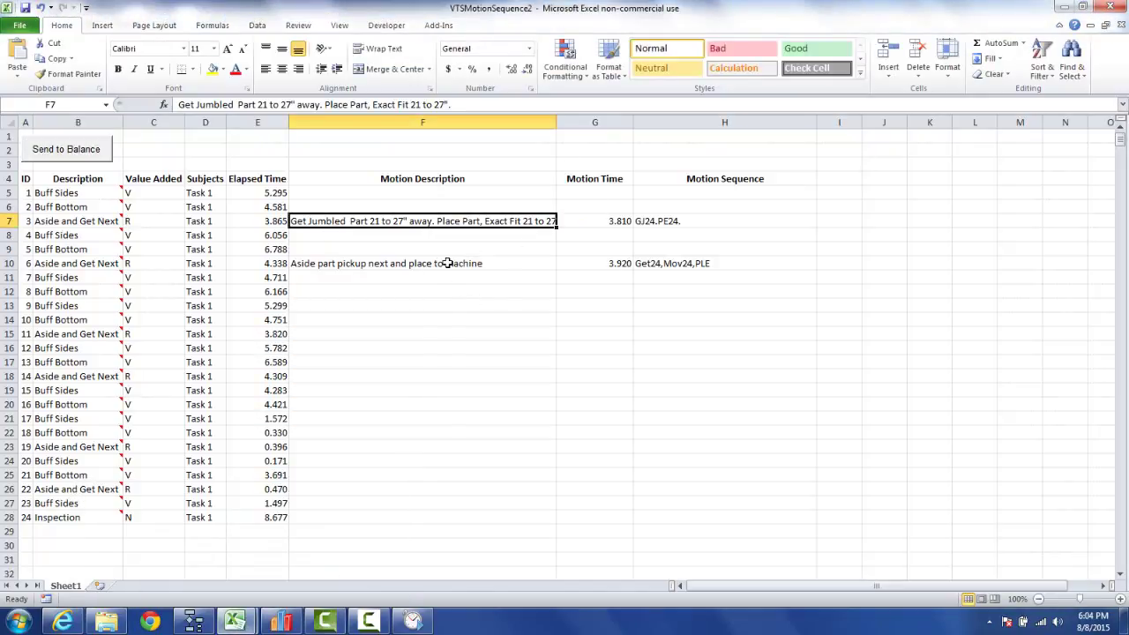
pyautogui.click(446, 263)
pyautogui.click(617, 268)
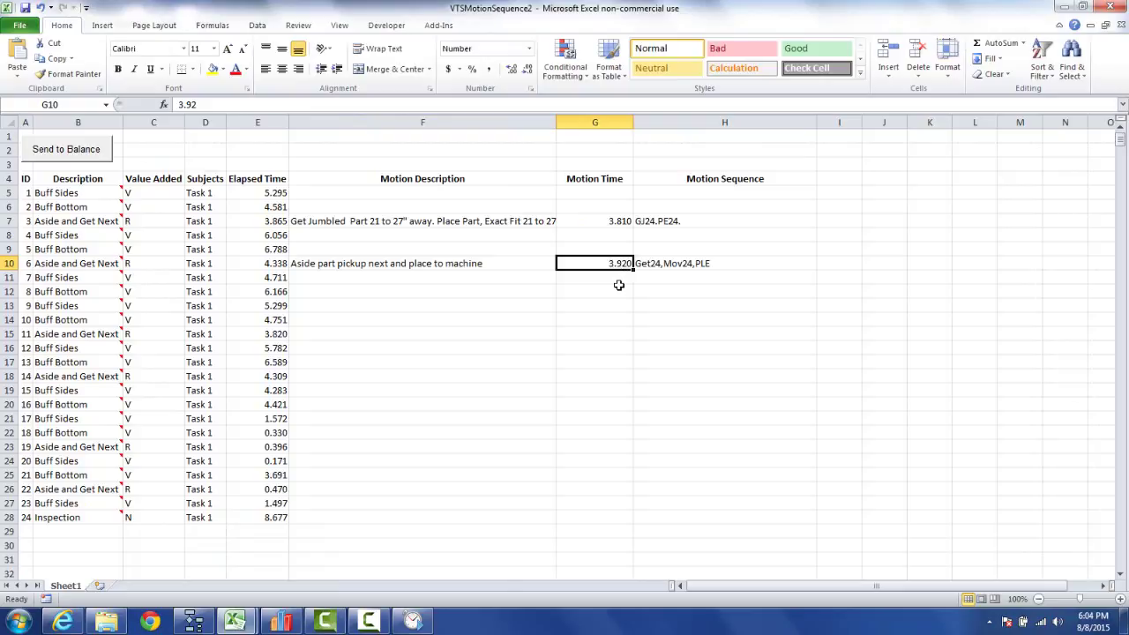
pyautogui.click(660, 263)
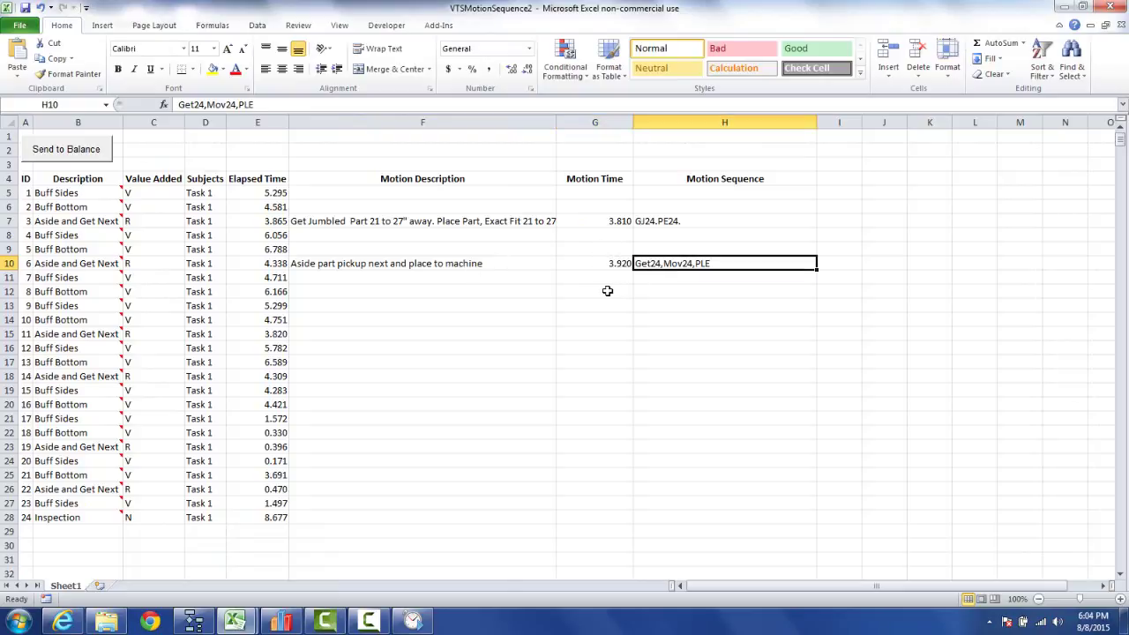
pyautogui.click(459, 263)
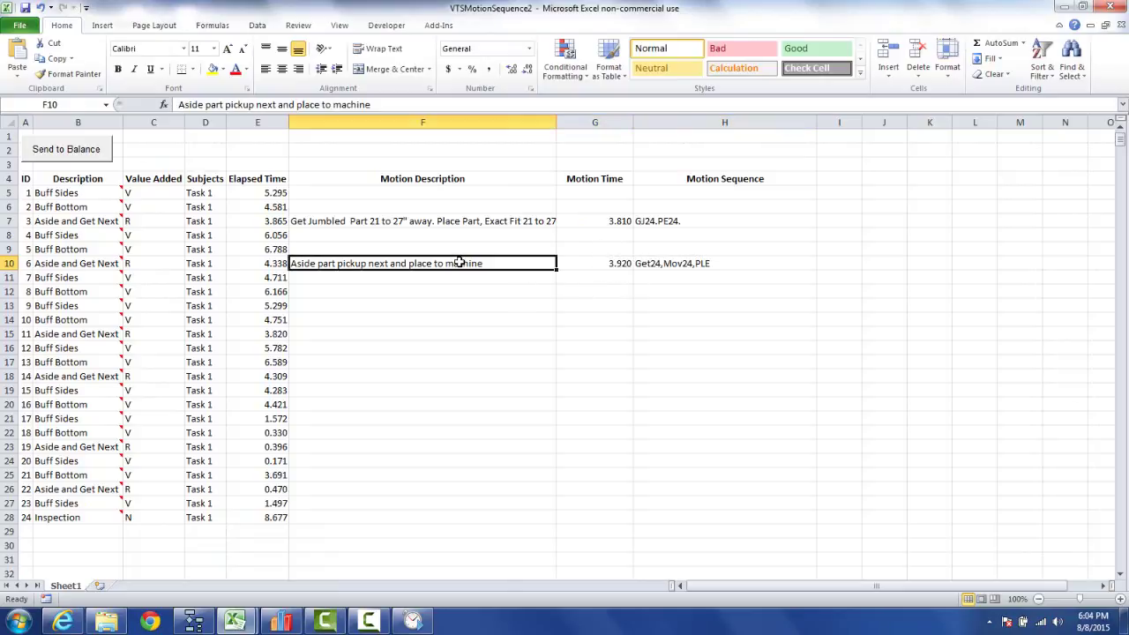
# Return to Balance to inspect the second Aside and Get Next element from the bottom, checking it against the Excel motion data.
pyautogui.click(1069, 7)
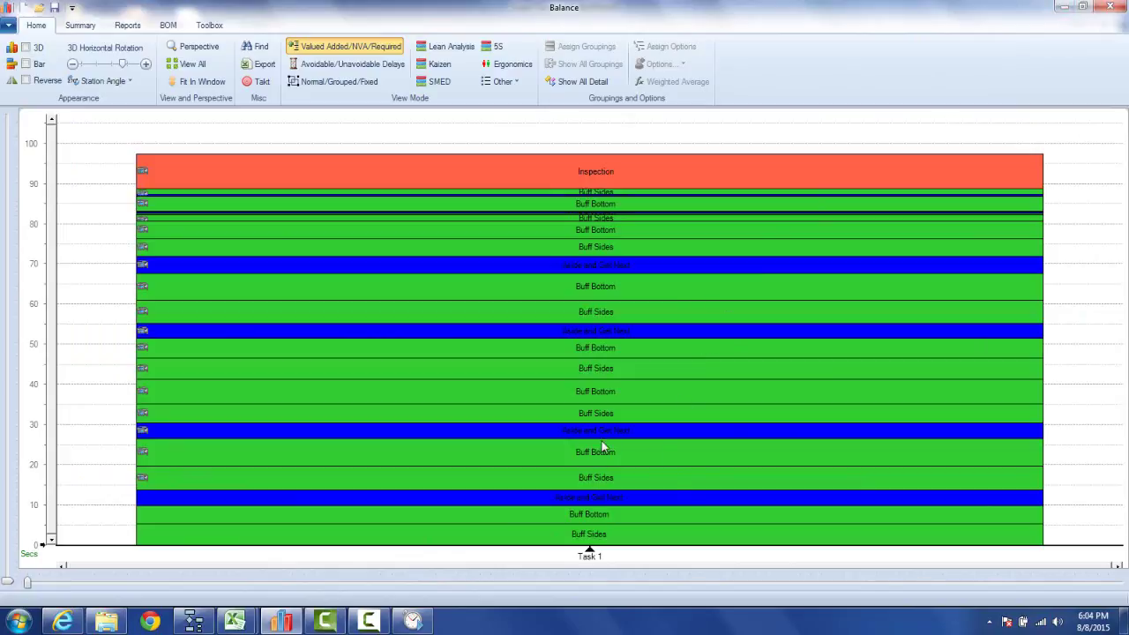
pyautogui.moveTo(603, 433)
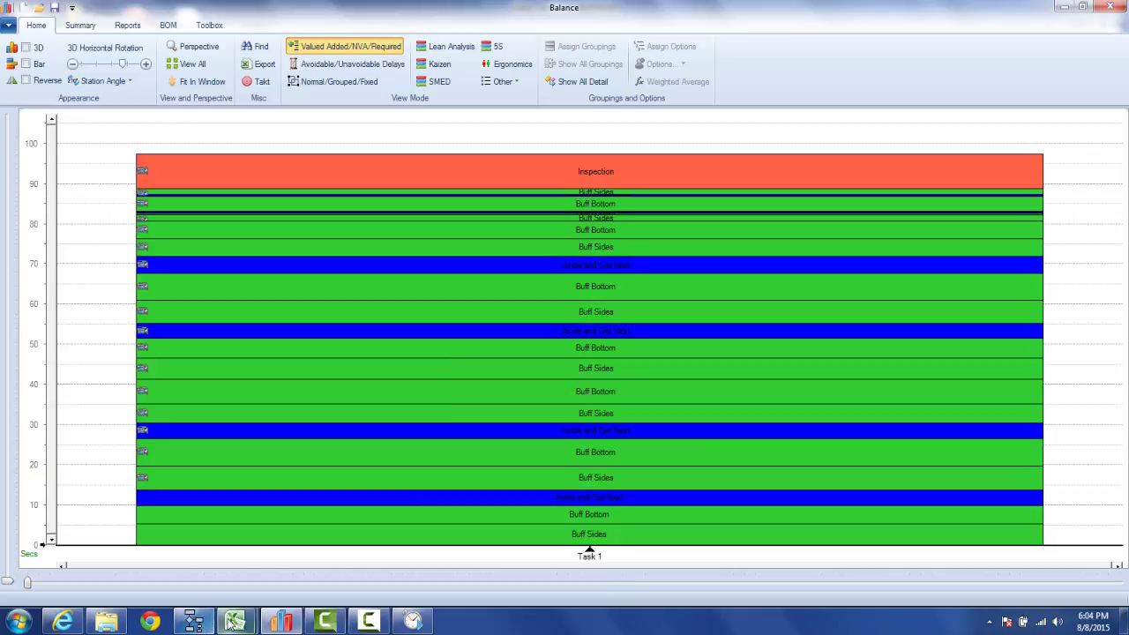
pyautogui.click(307, 564)
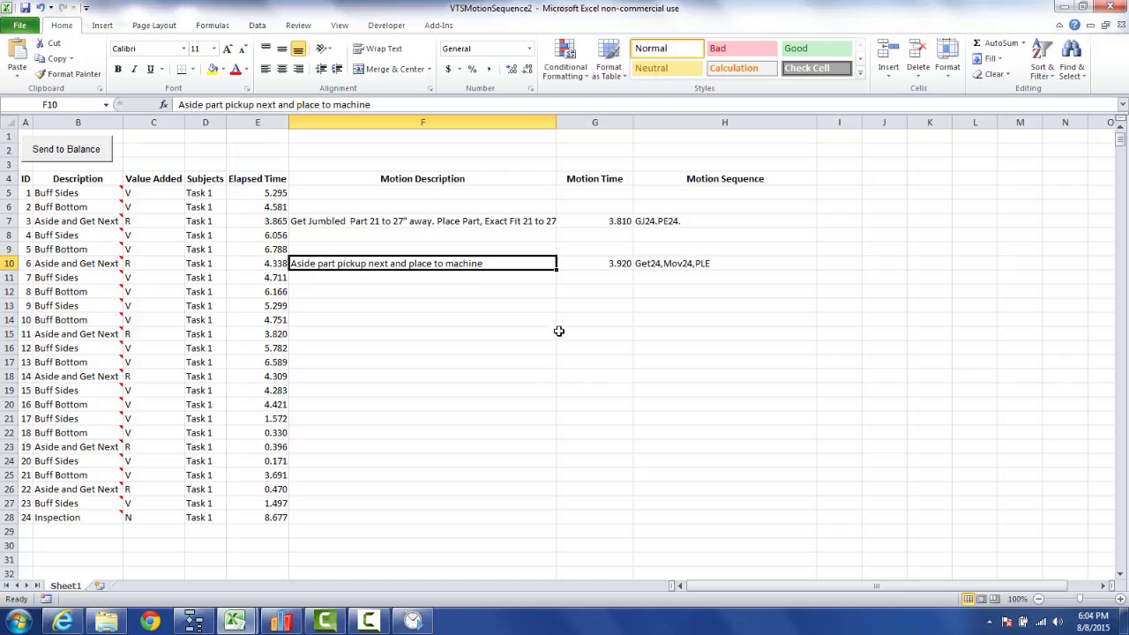
pyautogui.click(1065, 6)
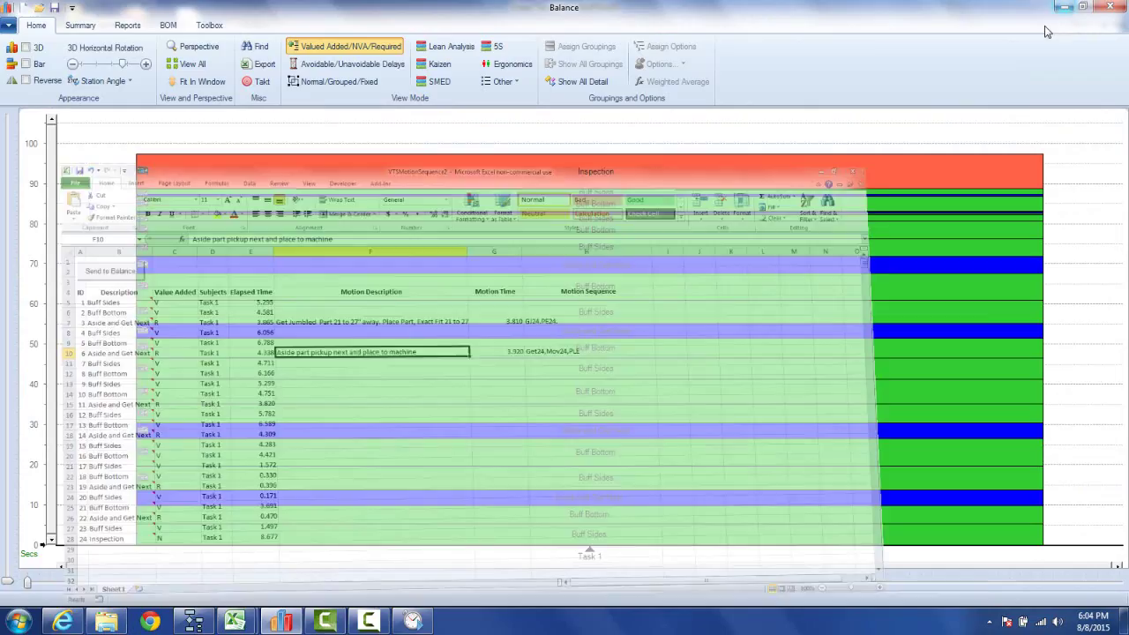